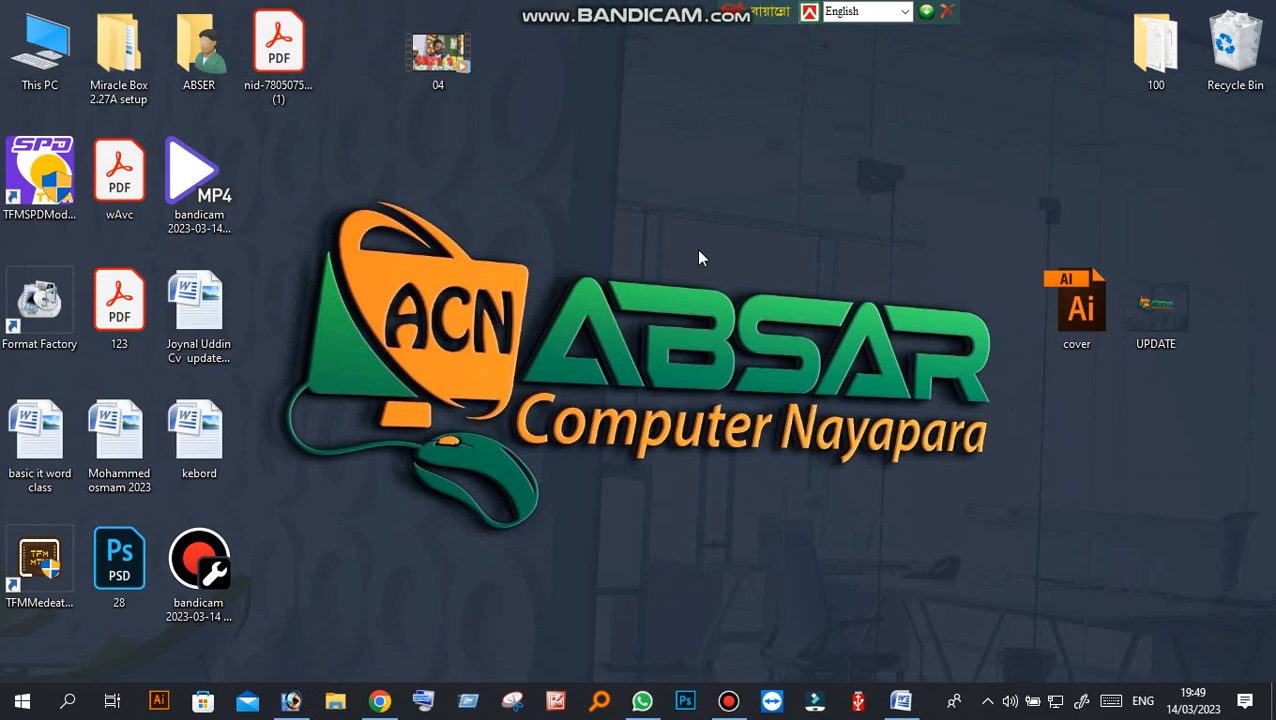
- Switch to Adobe Photoshop and fit the whole DSC_0005.JPG photo on screen
{"action": "right_click", "coordinate": [609, 214]}
{"action": "left_click", "coordinate": [660, 272]}
{"action": "mouse_move", "coordinate": [287, 708]}
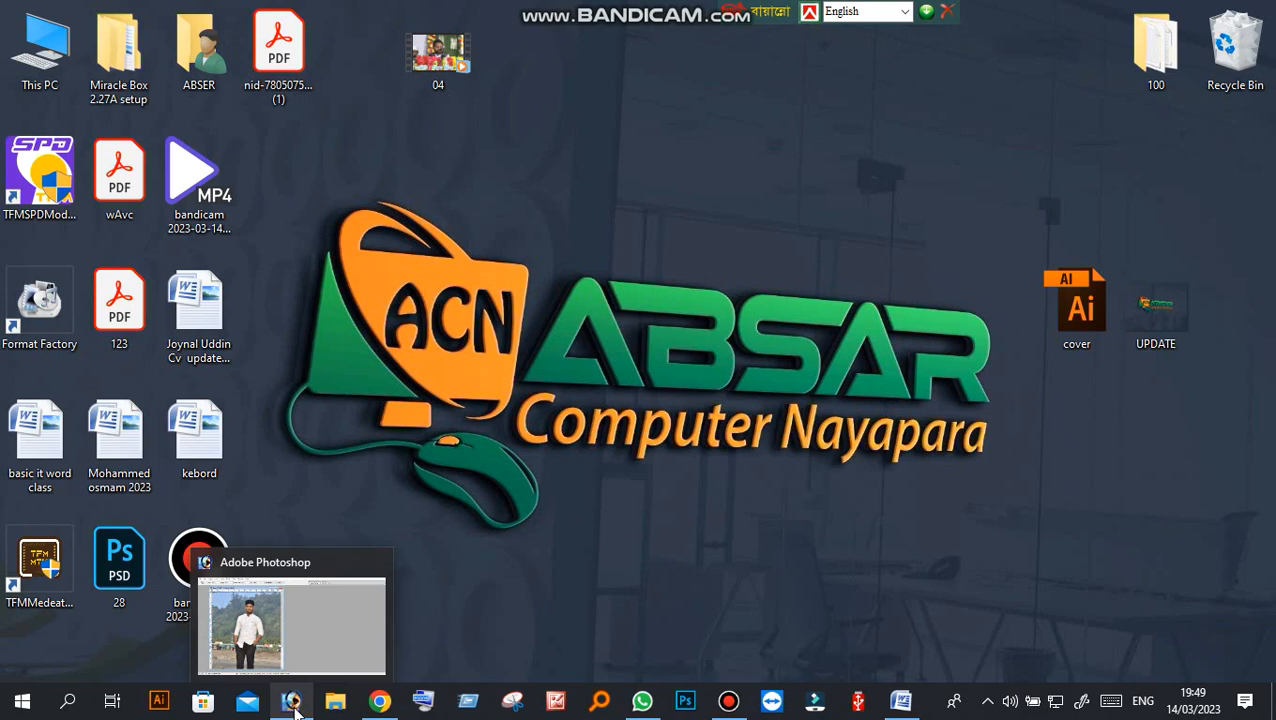
{"action": "left_click", "coordinate": [291, 703]}
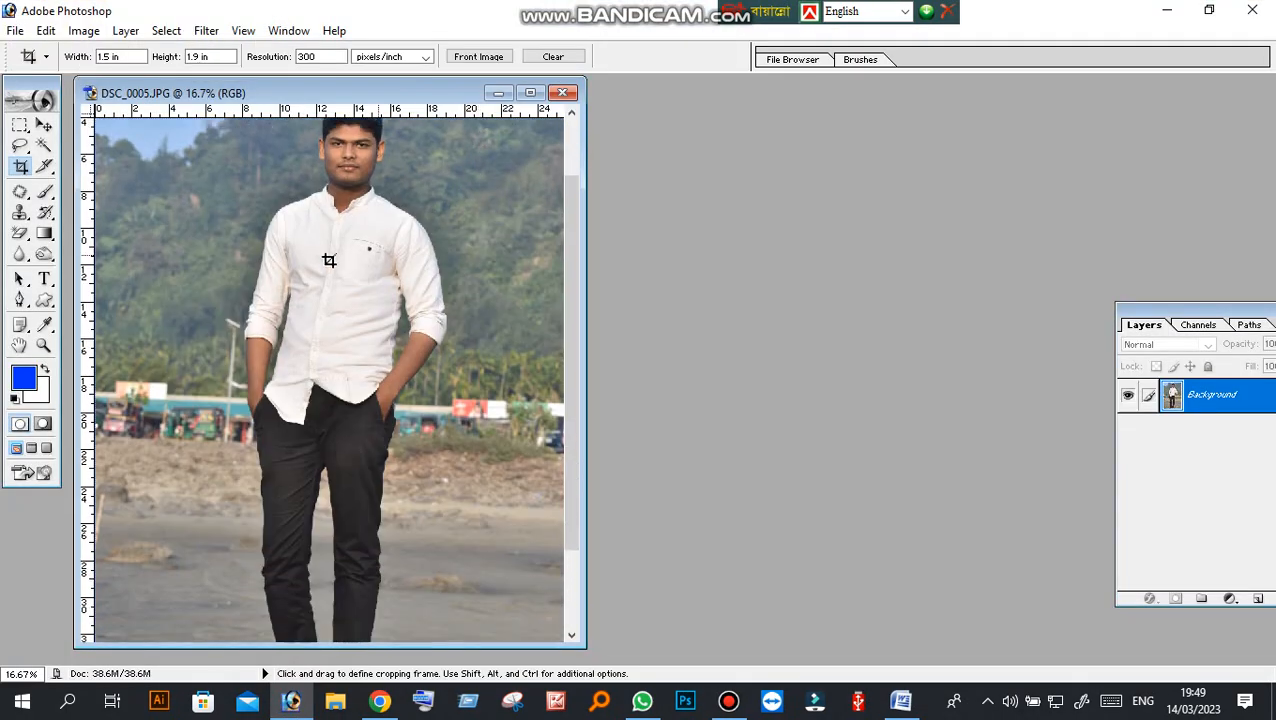
{"action": "left_click", "coordinate": [43, 345]}
{"action": "right_click", "coordinate": [276, 282]}
{"action": "left_click", "coordinate": [306, 293]}
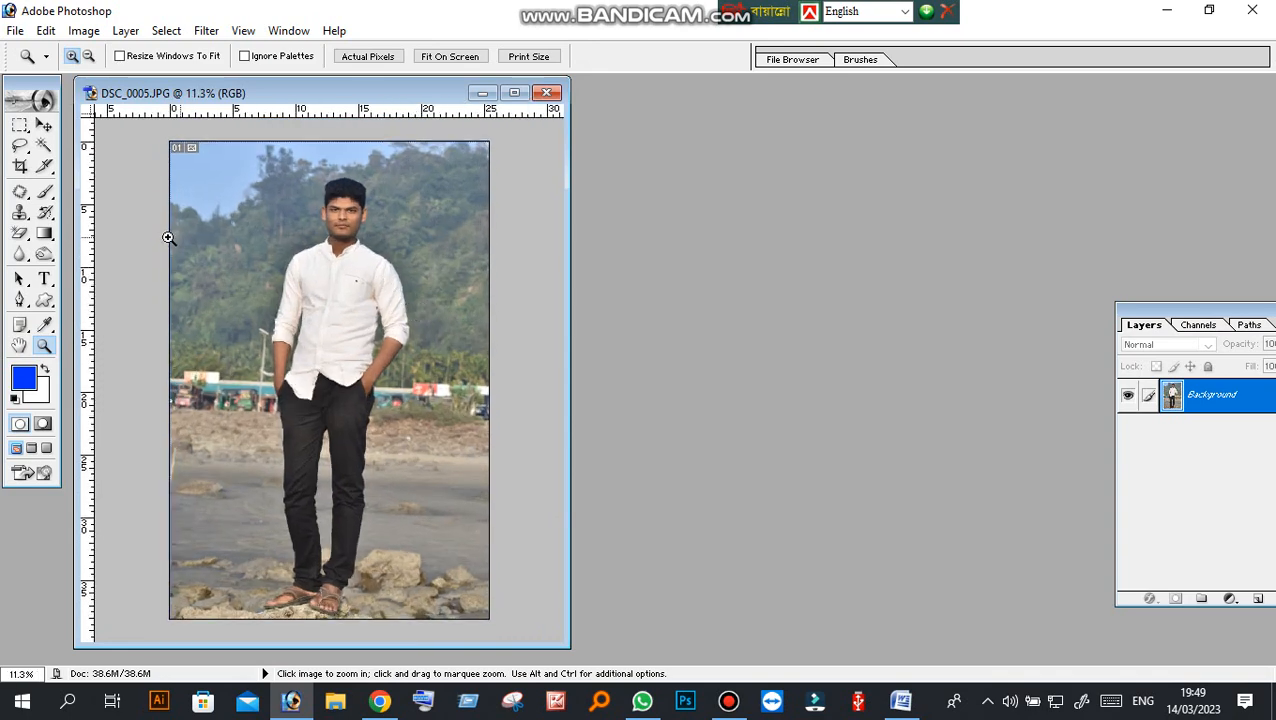
{"action": "left_click_drag", "start_coordinate": [376, 95], "coordinate": [582, 112]}
- Set the Crop tool's dimensions to 5 in wide by 7 in high
{"action": "left_click", "coordinate": [20, 166]}
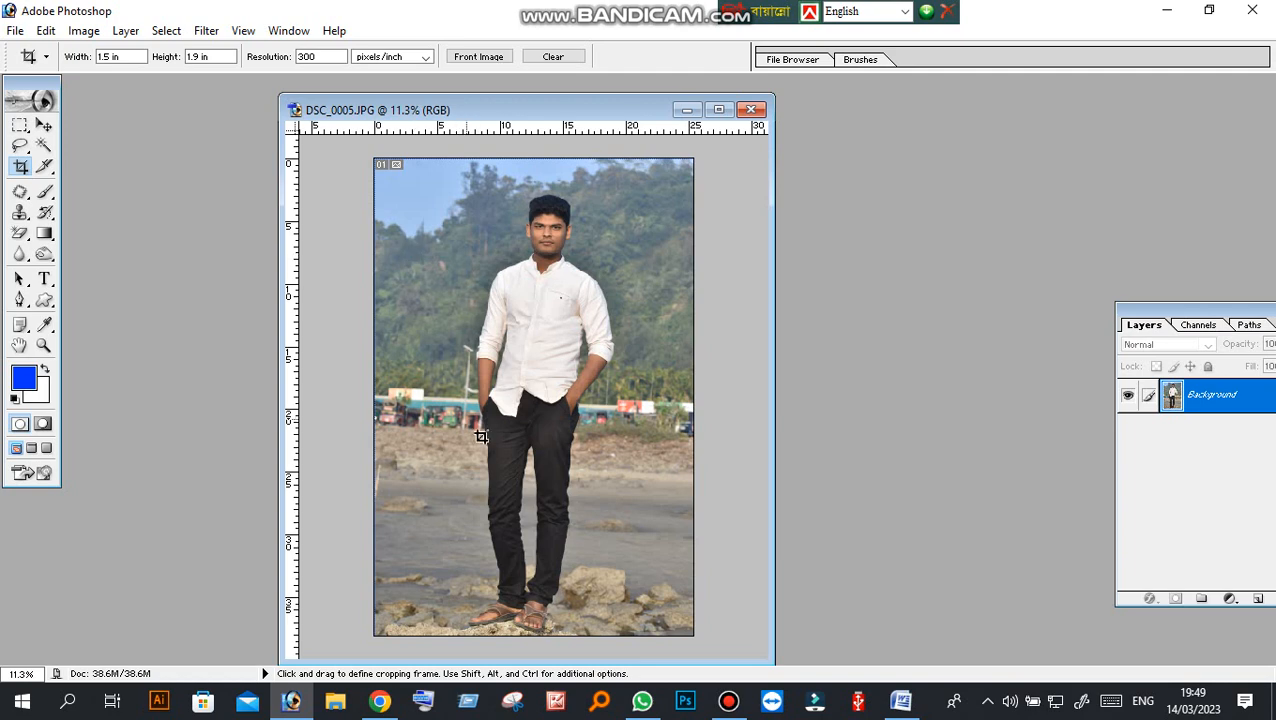
{"action": "key", "text": "ctrl+minus"}
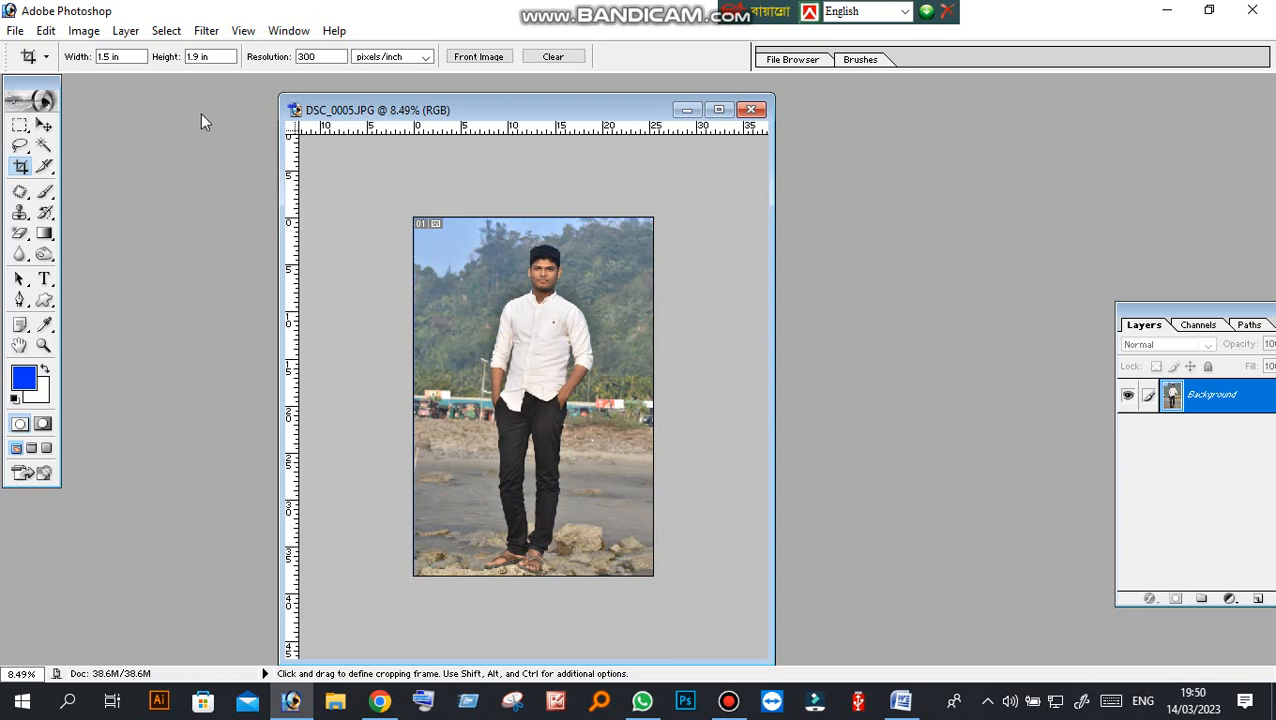
{"action": "double_click", "coordinate": [107, 56]}
{"action": "type", "text": "5"}
{"action": "double_click", "coordinate": [195, 57]}
{"action": "type", "text": "9"}
{"action": "left_click", "coordinate": [320, 56]}
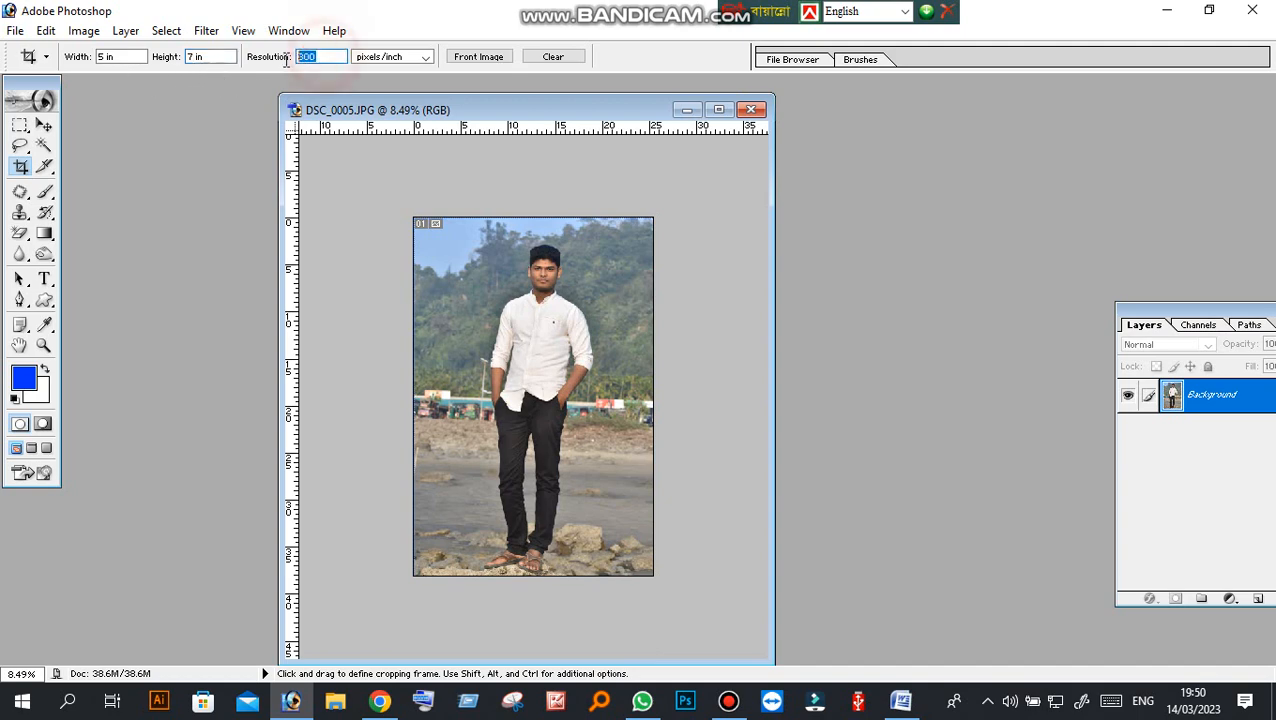
- Try to frame the full standing figure in the photo with the 5 x 7 in crop area
{"action": "left_click", "coordinate": [492, 234]}
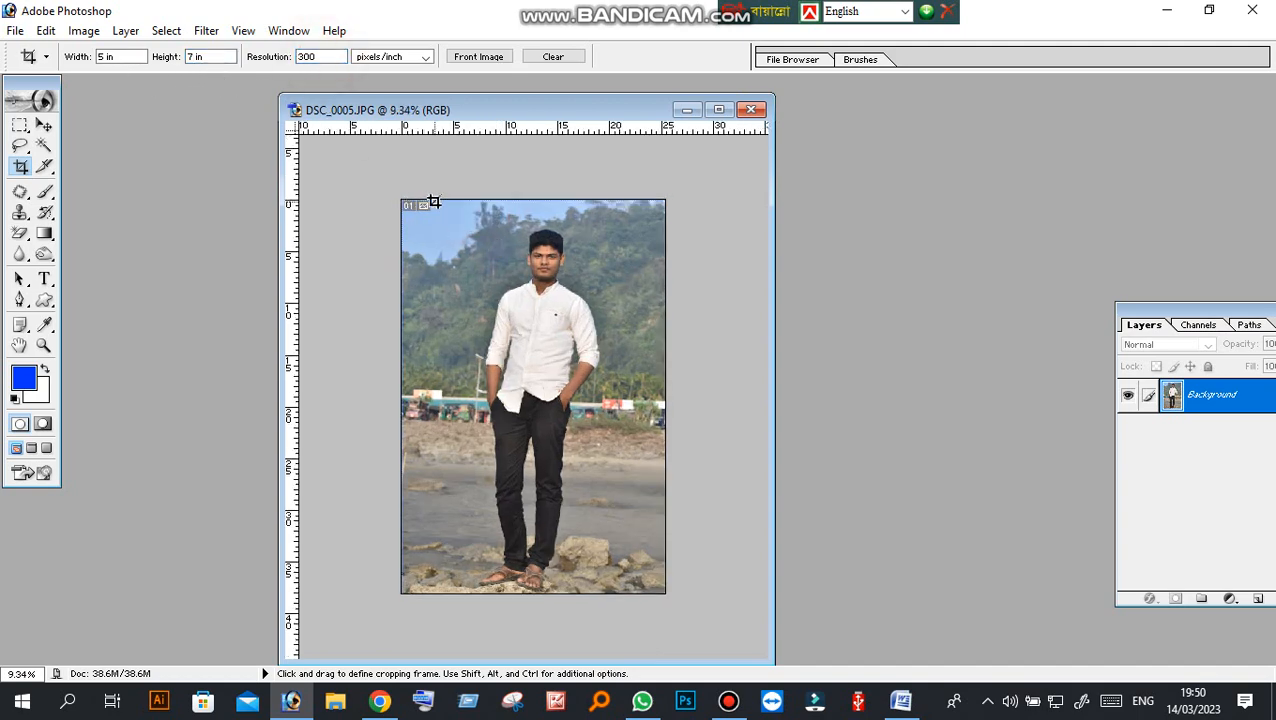
{"action": "left_click_drag", "start_coordinate": [405, 200], "coordinate": [766, 621]}
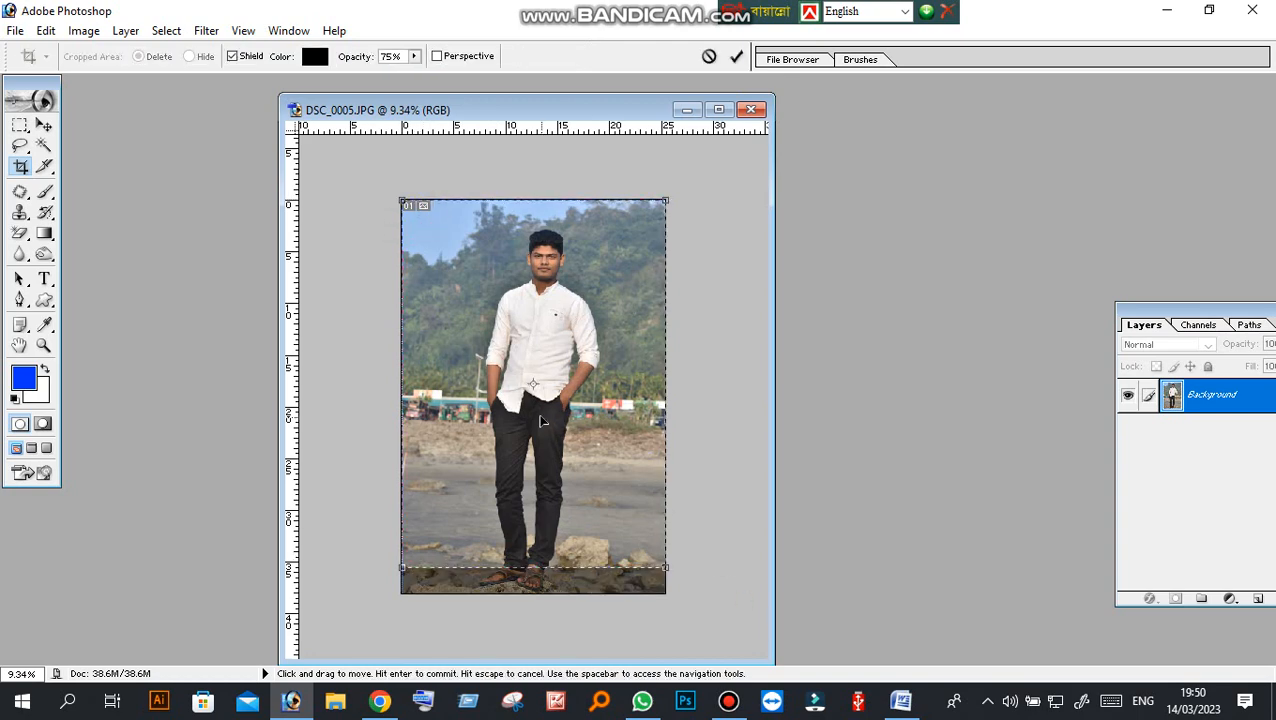
{"action": "left_click_drag", "start_coordinate": [540, 432], "coordinate": [544, 440]}
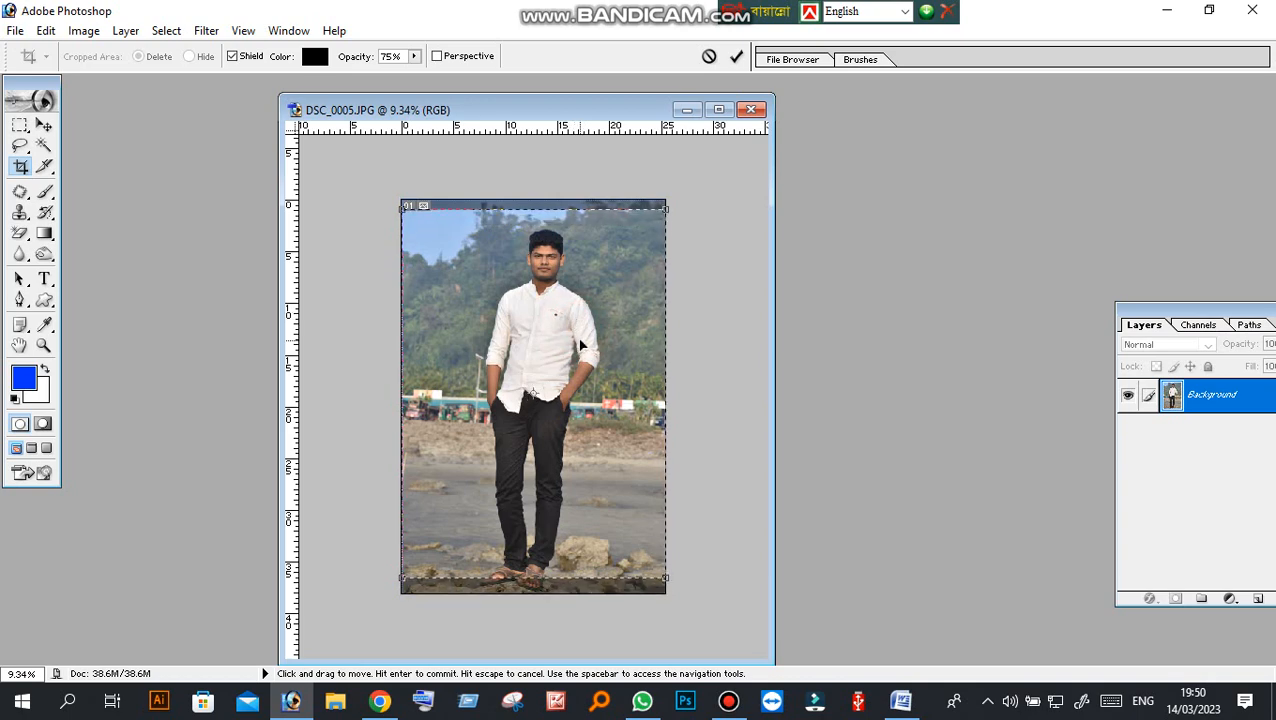
{"action": "left_click", "coordinate": [599, 353]}
{"action": "left_click_drag", "start_coordinate": [599, 353], "coordinate": [585, 337]}
{"action": "right_click", "coordinate": [556, 308]}
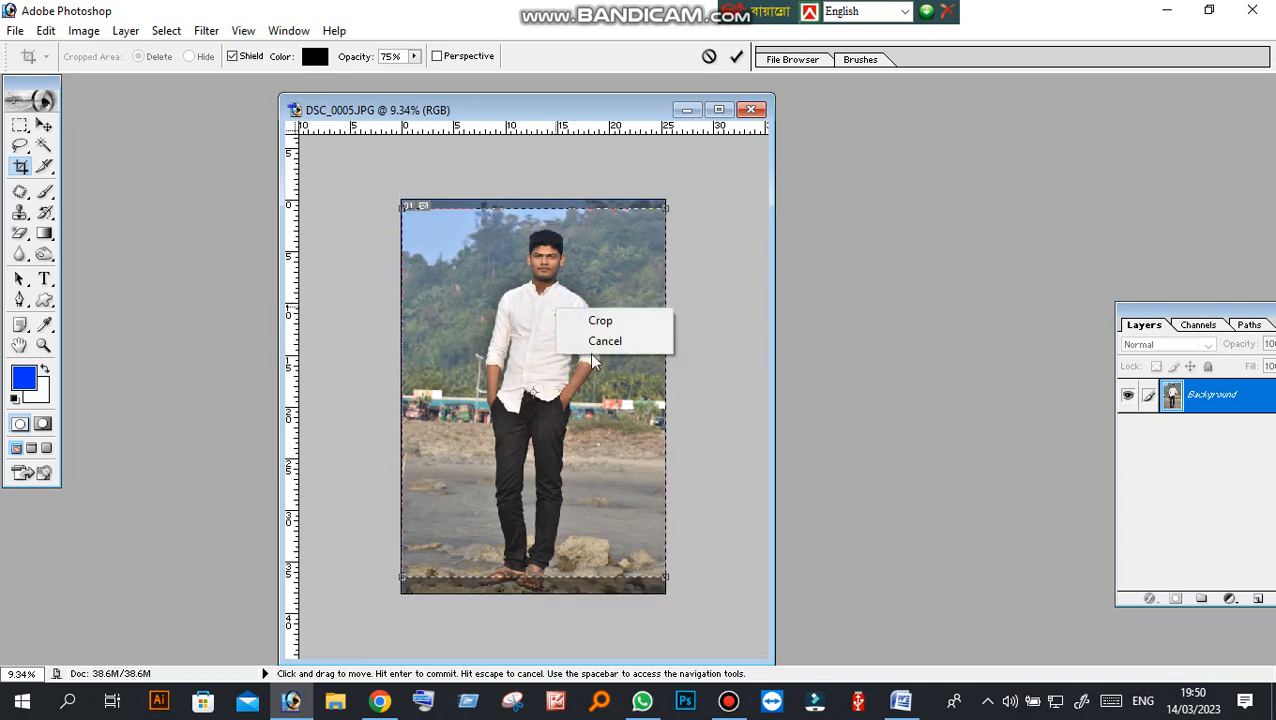
{"action": "left_click", "coordinate": [604, 341]}
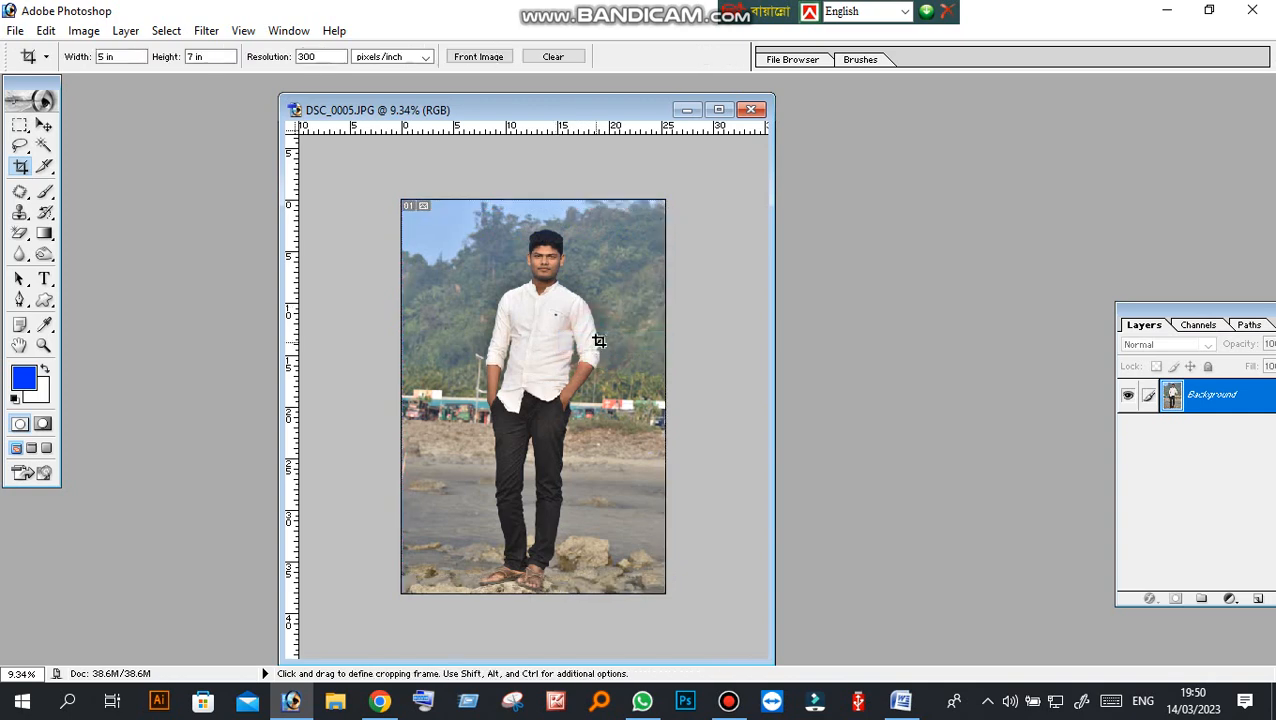
{"action": "left_click_drag", "start_coordinate": [569, 115], "coordinate": [363, 145]}
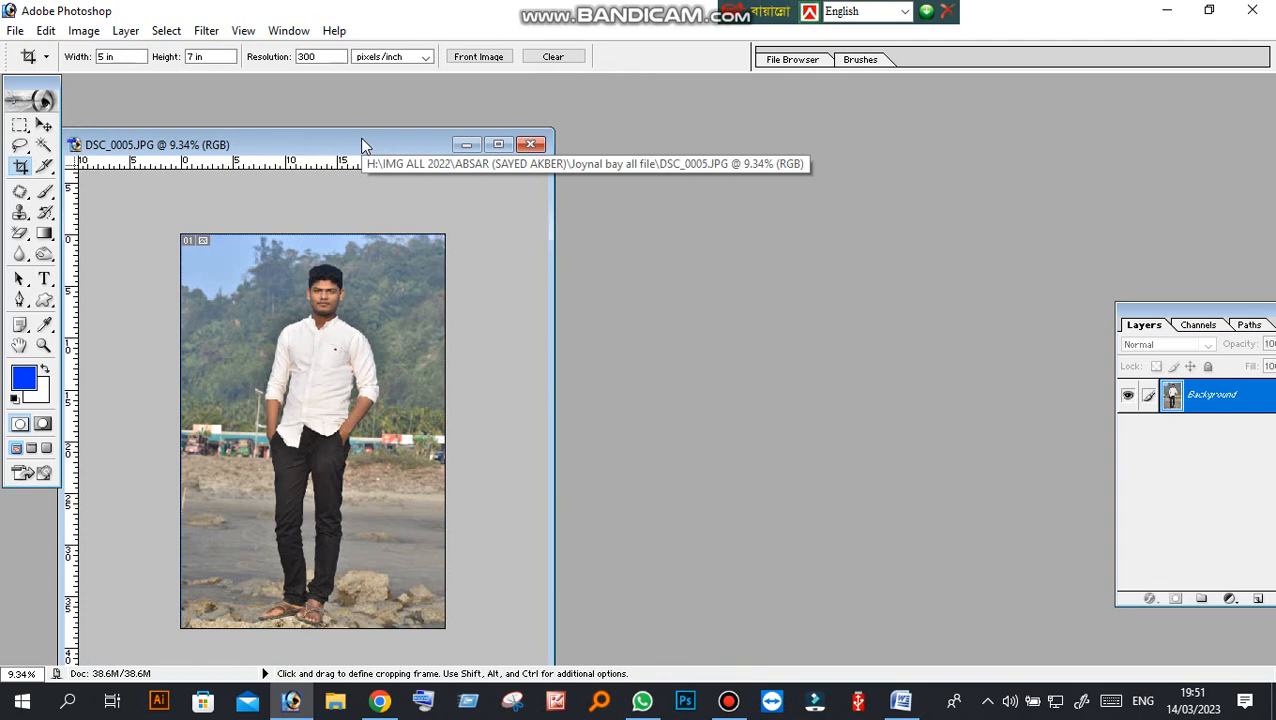
{"action": "key", "text": "ctrl+n"}
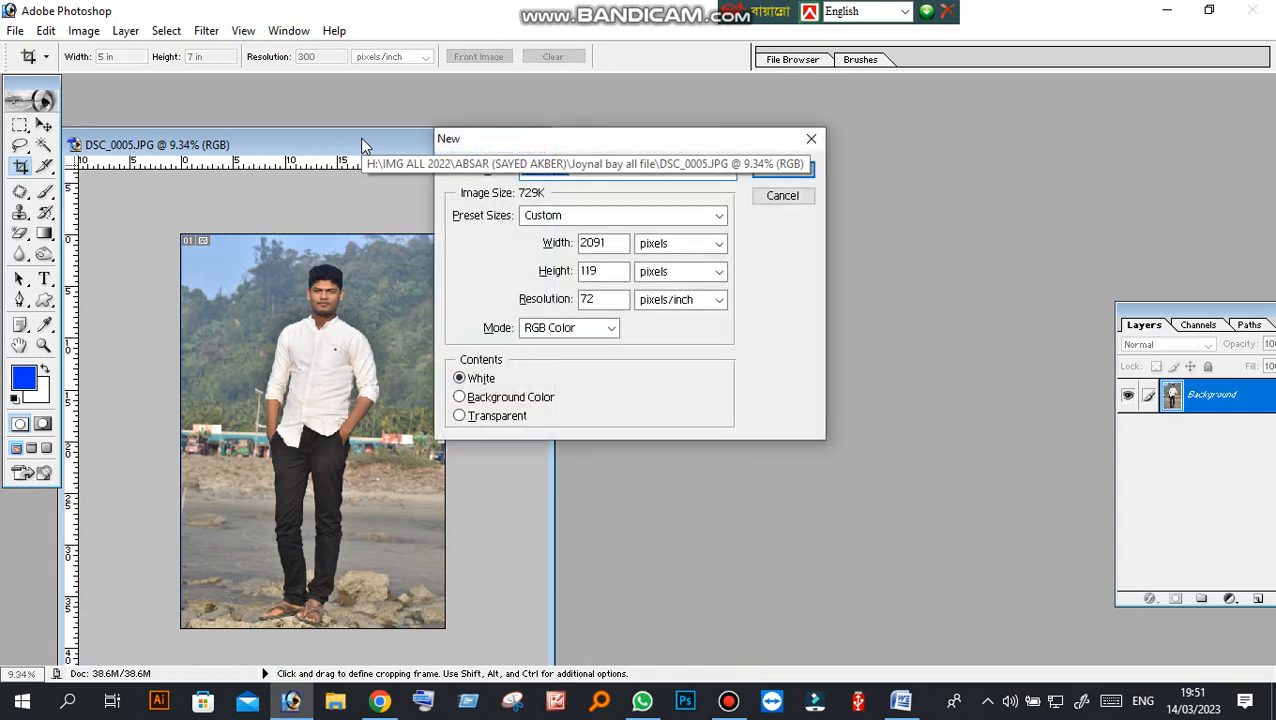
{"action": "mouse_move", "coordinate": [567, 143]}
{"action": "left_mouse_down"}
{"action": "mouse_move", "coordinate": [714, 164]}
{"action": "mouse_move", "coordinate": [578, 164]}
{"action": "mouse_move", "coordinate": [589, 142]}
{"action": "left_mouse_up"}
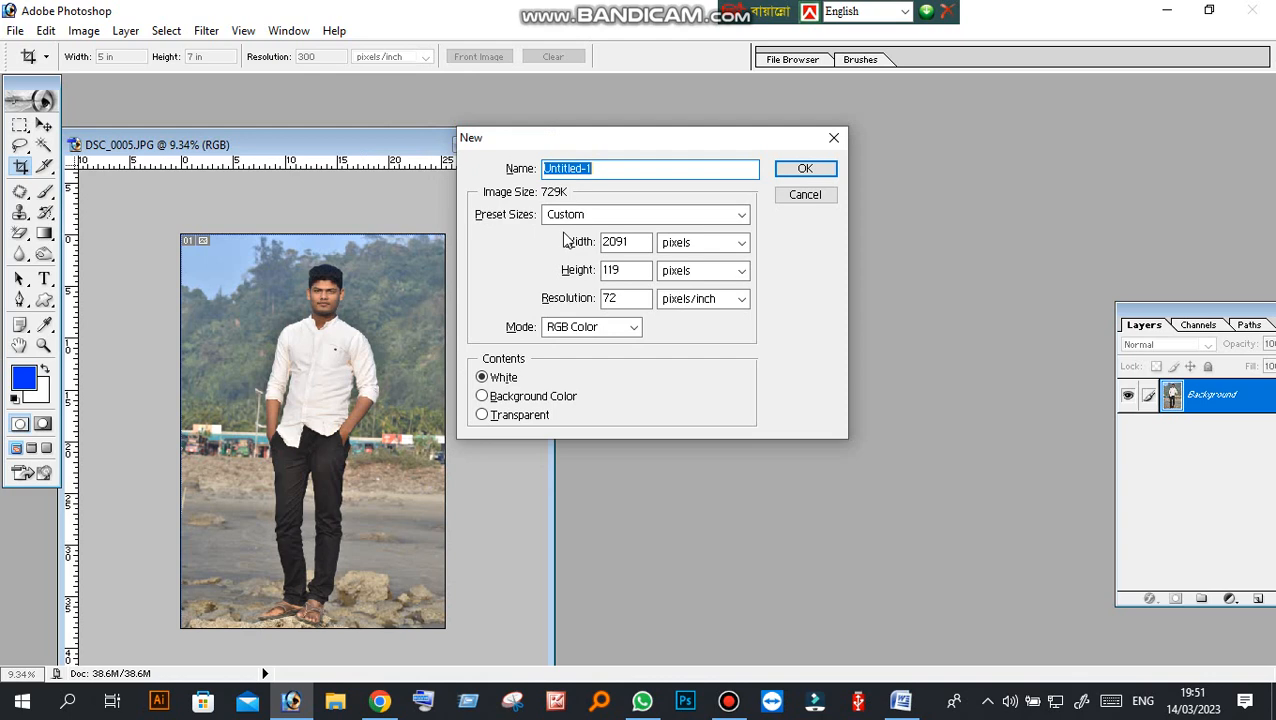
{"action": "left_click", "coordinate": [805, 195]}
- Start a new document and set its width and height units to inches
{"action": "left_click", "coordinate": [15, 31]}
{"action": "left_click", "coordinate": [46, 31]}
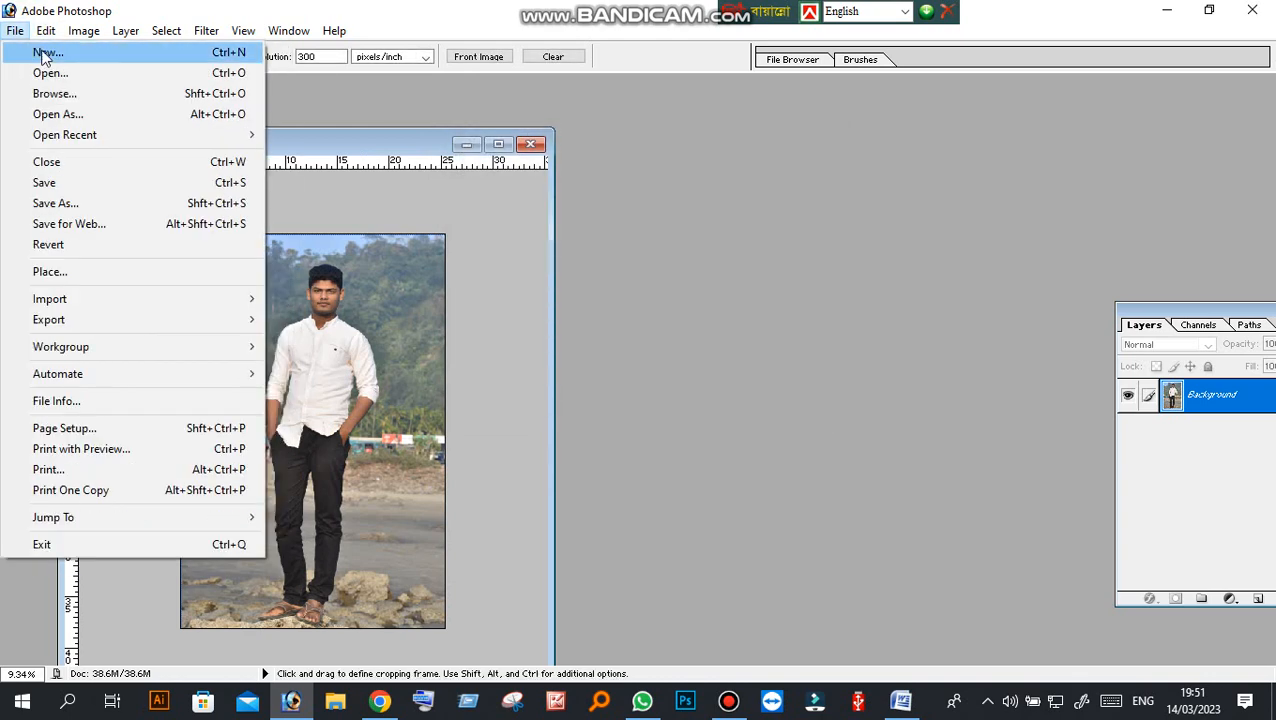
{"action": "left_click", "coordinate": [43, 51]}
{"action": "left_click_drag", "start_coordinate": [680, 138], "coordinate": [720, 124]}
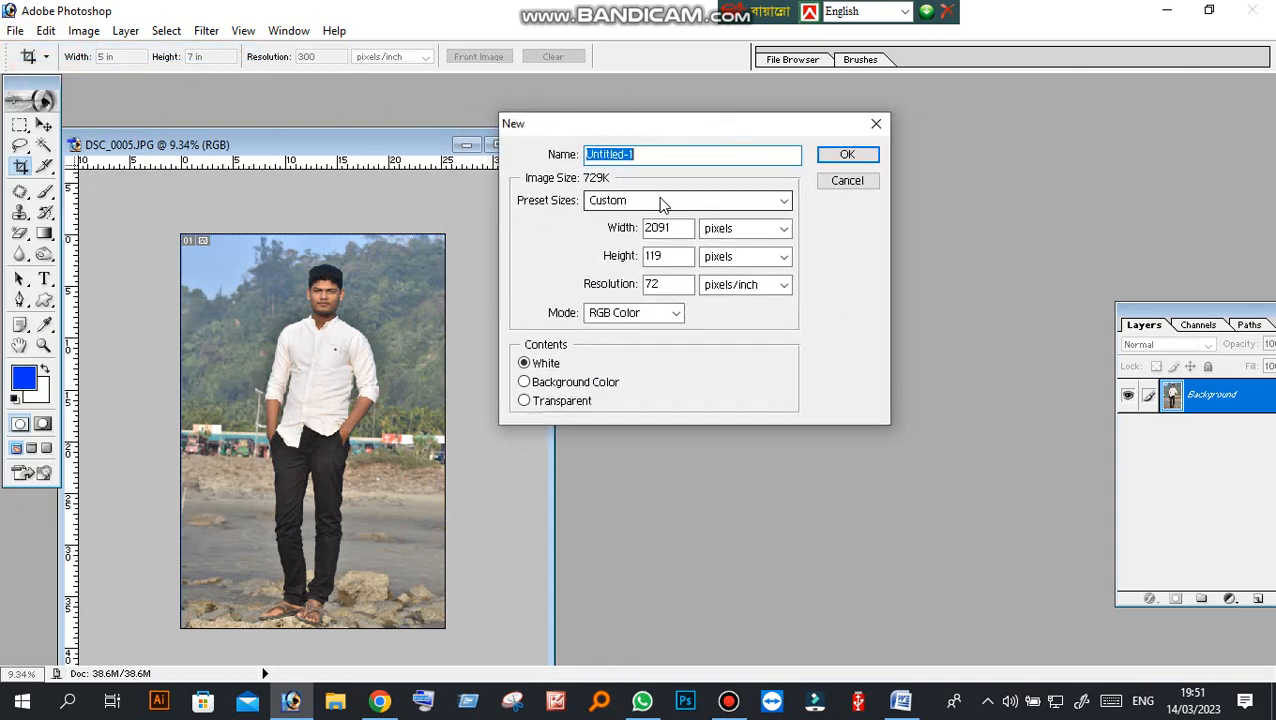
{"action": "left_click", "coordinate": [660, 202]}
{"action": "left_click", "coordinate": [658, 198]}
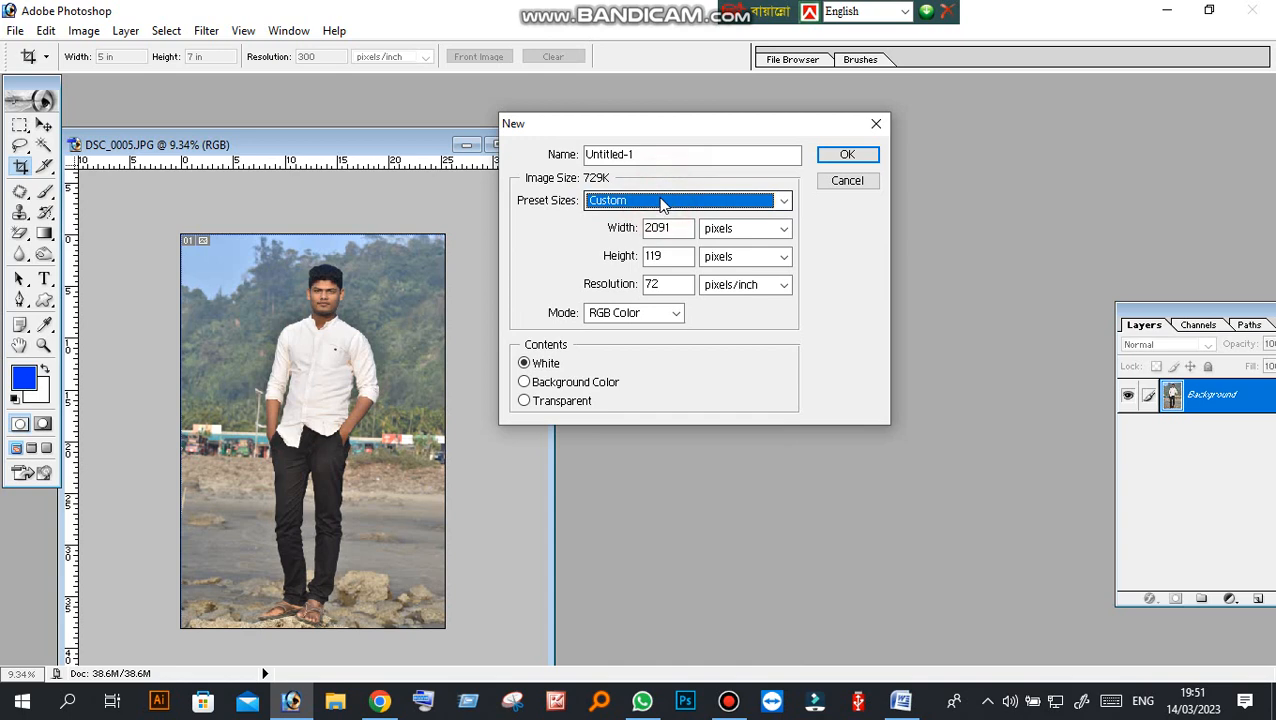
{"action": "left_click_drag", "start_coordinate": [698, 125], "coordinate": [794, 134]}
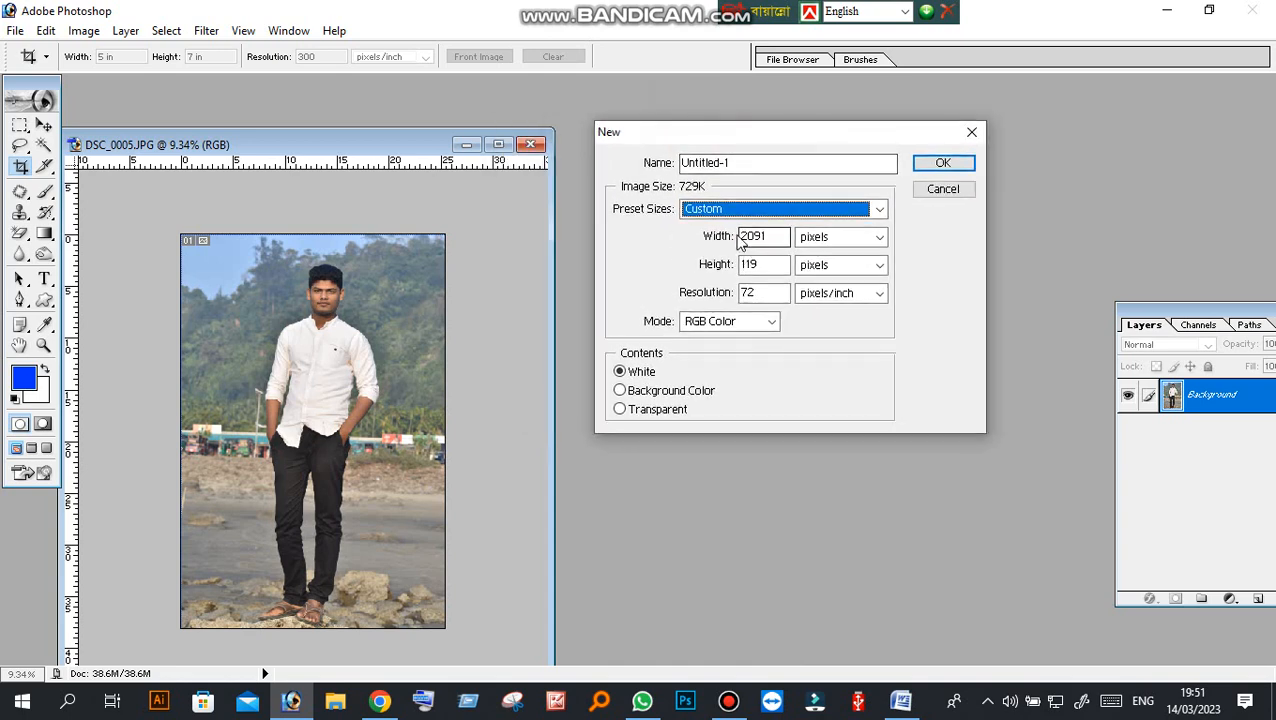
{"action": "left_click", "coordinate": [842, 240]}
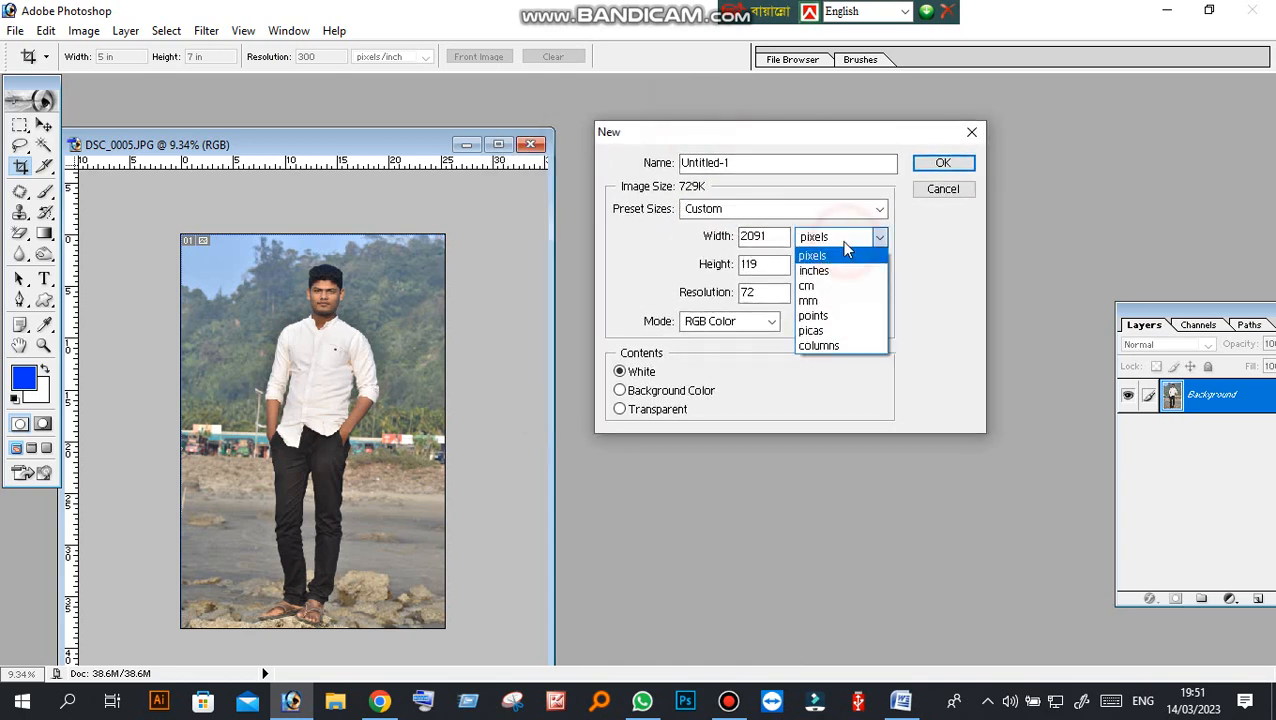
{"action": "left_click", "coordinate": [826, 270]}
{"action": "left_click", "coordinate": [827, 272]}
{"action": "left_click", "coordinate": [826, 302]}
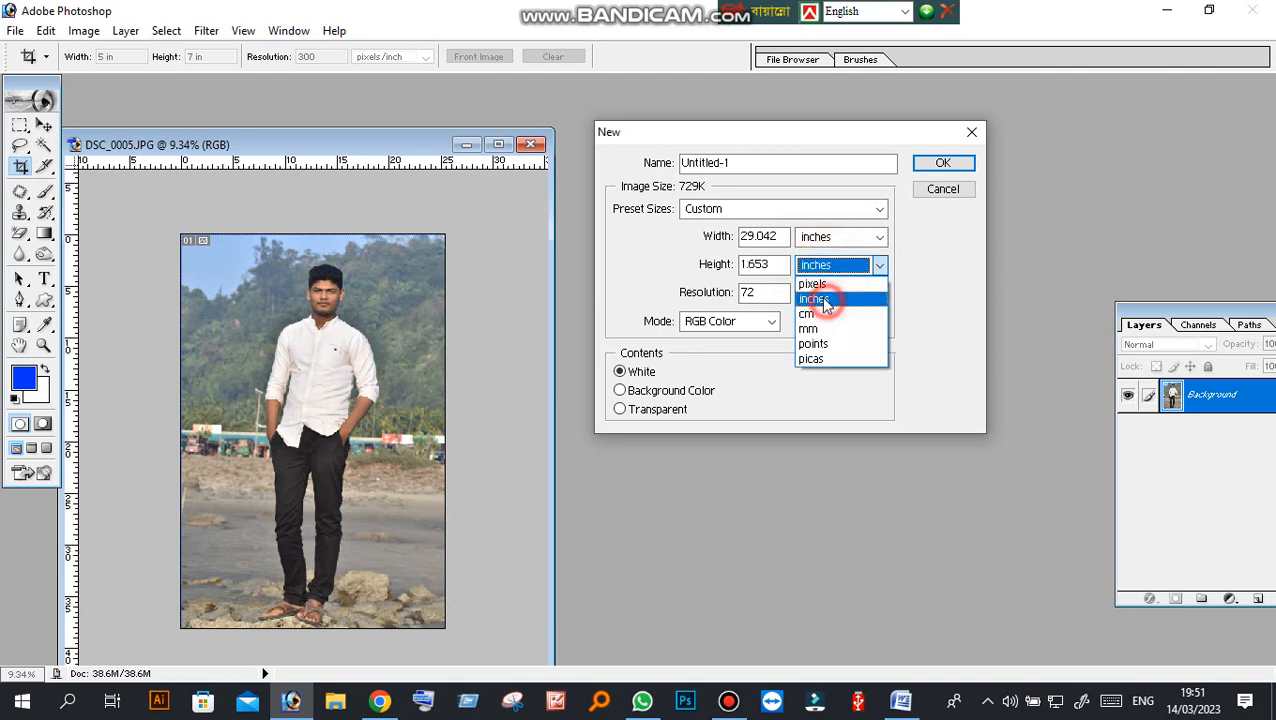
- Create the blank document 5 inches wide and 7 inches high at 300 pixels/inch in RGB Color mode
{"action": "left_click", "coordinate": [713, 245]}
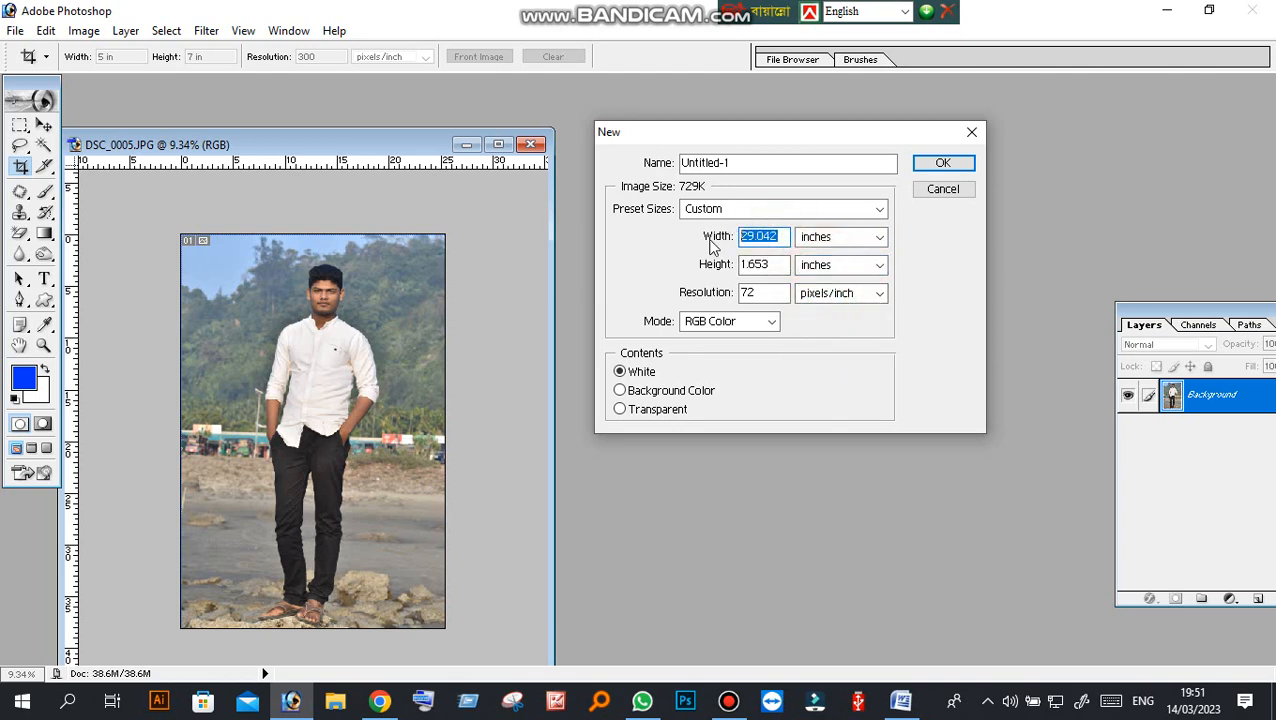
{"action": "type", "text": "5"}
{"action": "left_click", "coordinate": [720, 265]}
{"action": "type", "text": "7"}
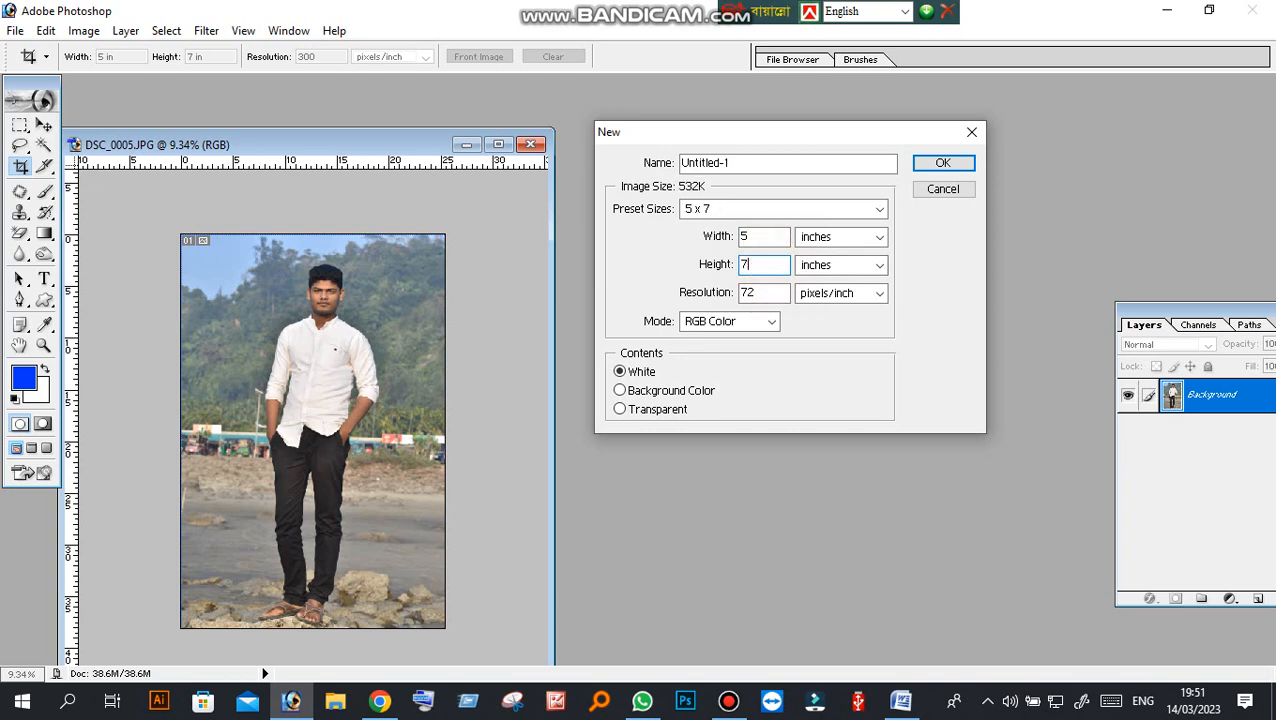
{"action": "double_click", "coordinate": [762, 293]}
{"action": "type", "text": "300"}
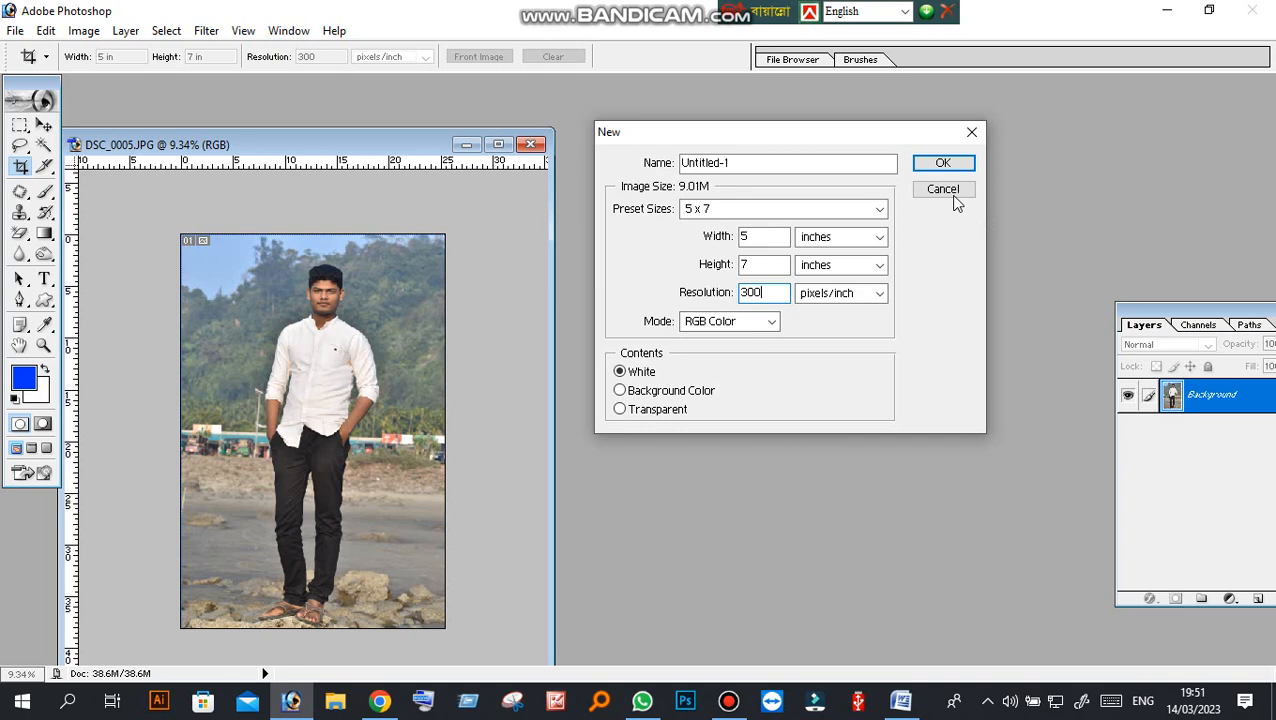
{"action": "left_click", "coordinate": [770, 322]}
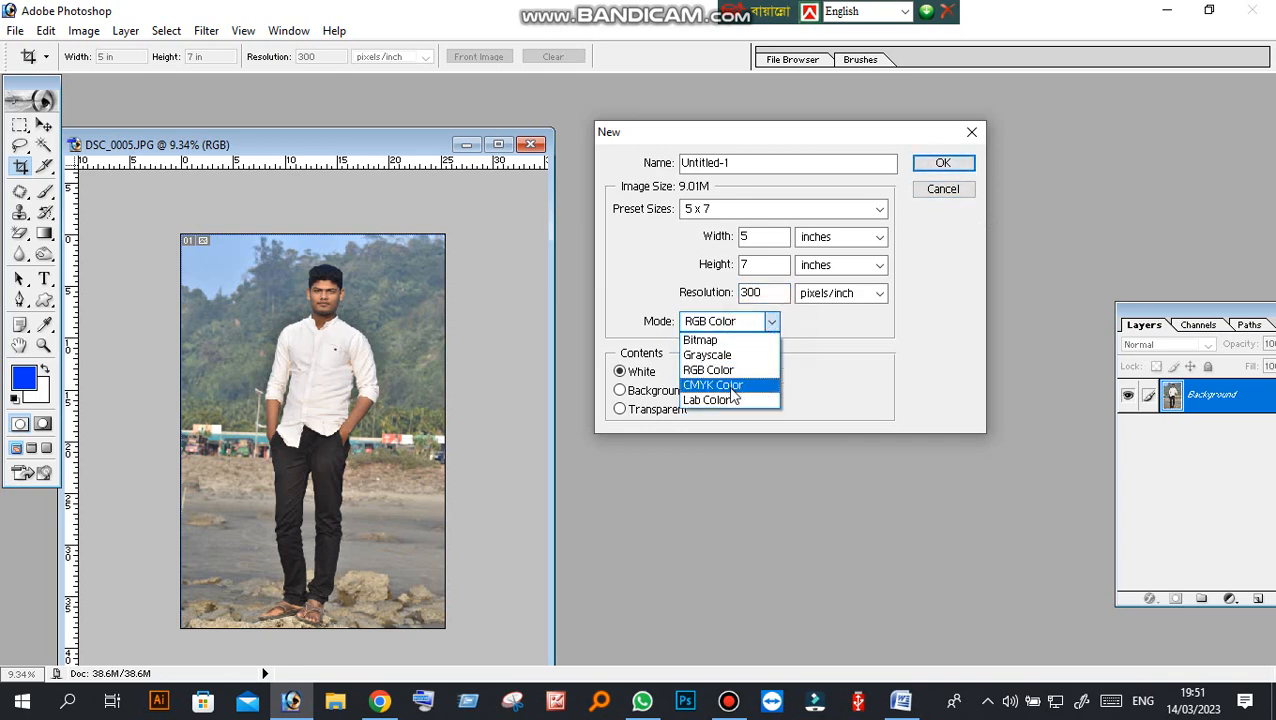
{"action": "left_click", "coordinate": [772, 321]}
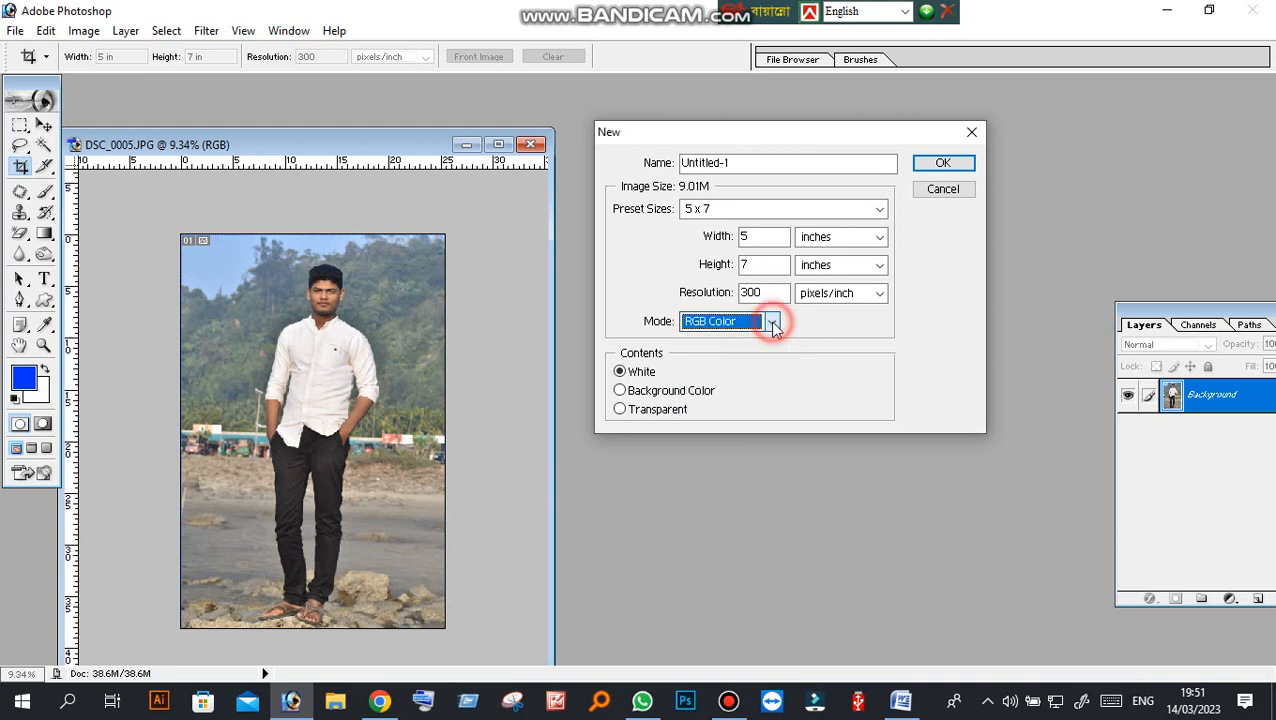
{"action": "left_click", "coordinate": [943, 163]}
- Place the blank document beside the DSC_0005.JPG photo and copy the photo into it as a new layer
{"action": "left_click_drag", "start_coordinate": [216, 95], "coordinate": [723, 114]}
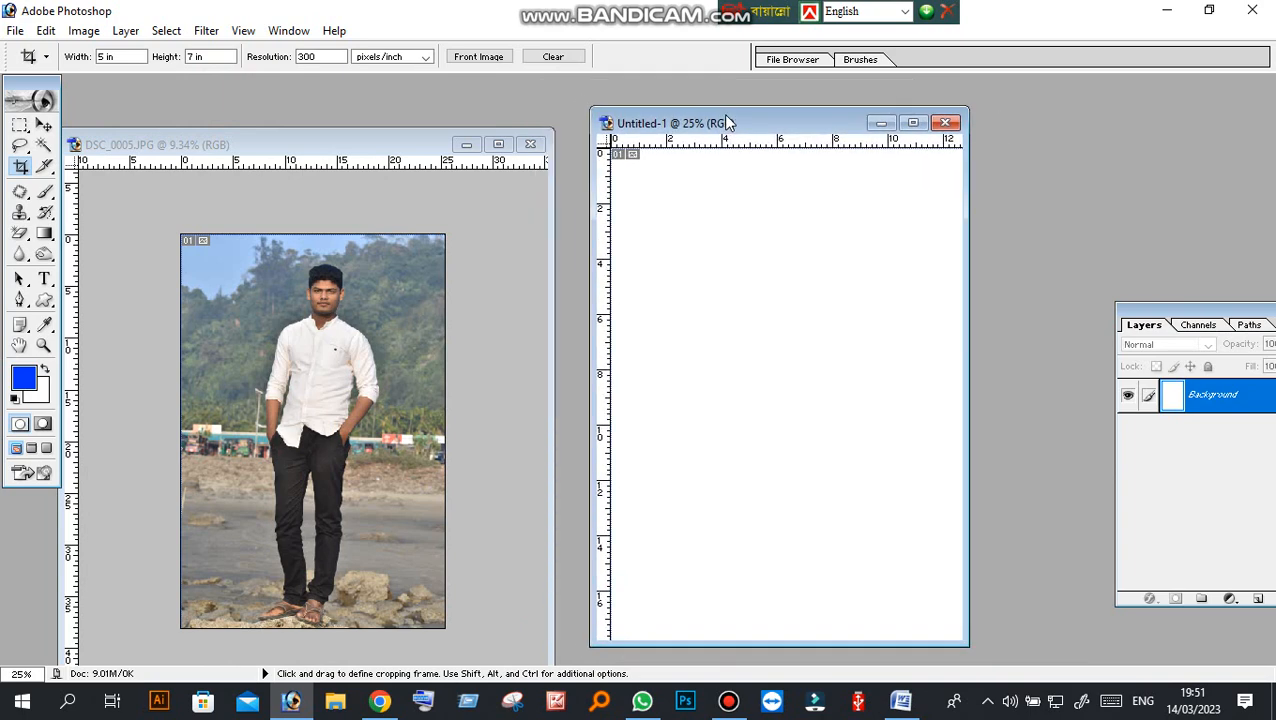
{"action": "key", "text": "ctrl+0"}
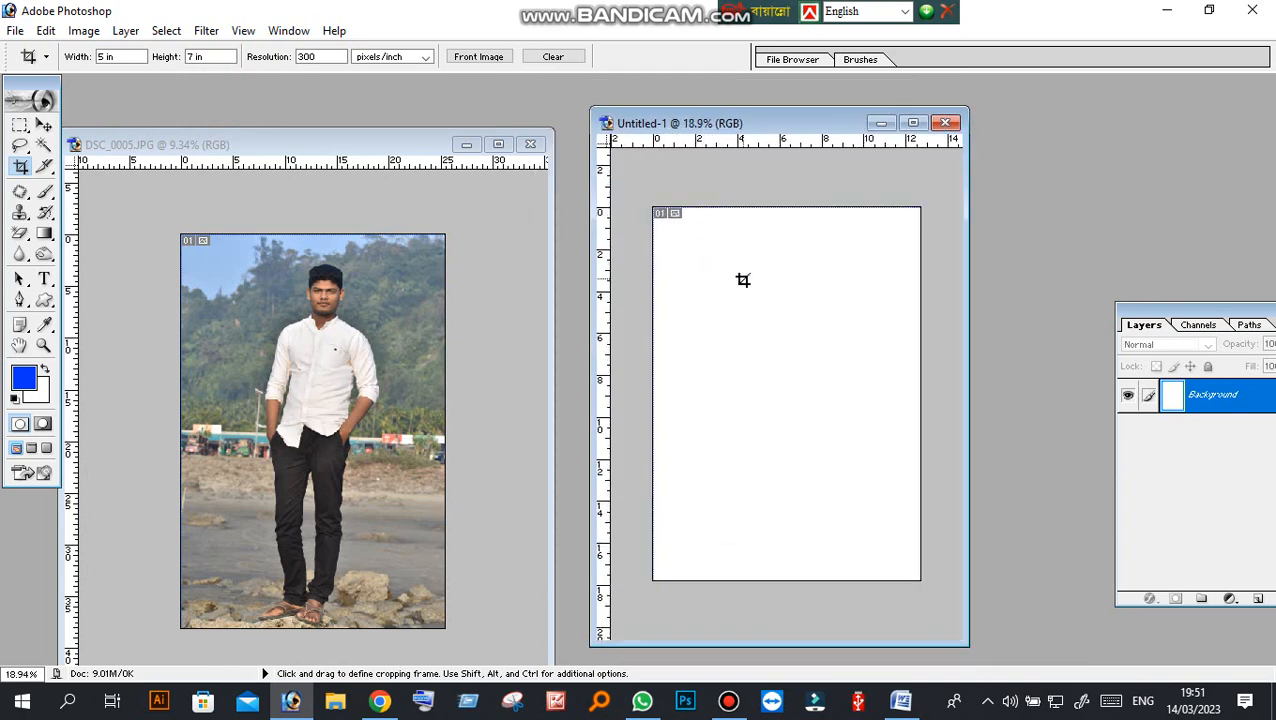
{"action": "left_click_drag", "start_coordinate": [740, 125], "coordinate": [759, 125]}
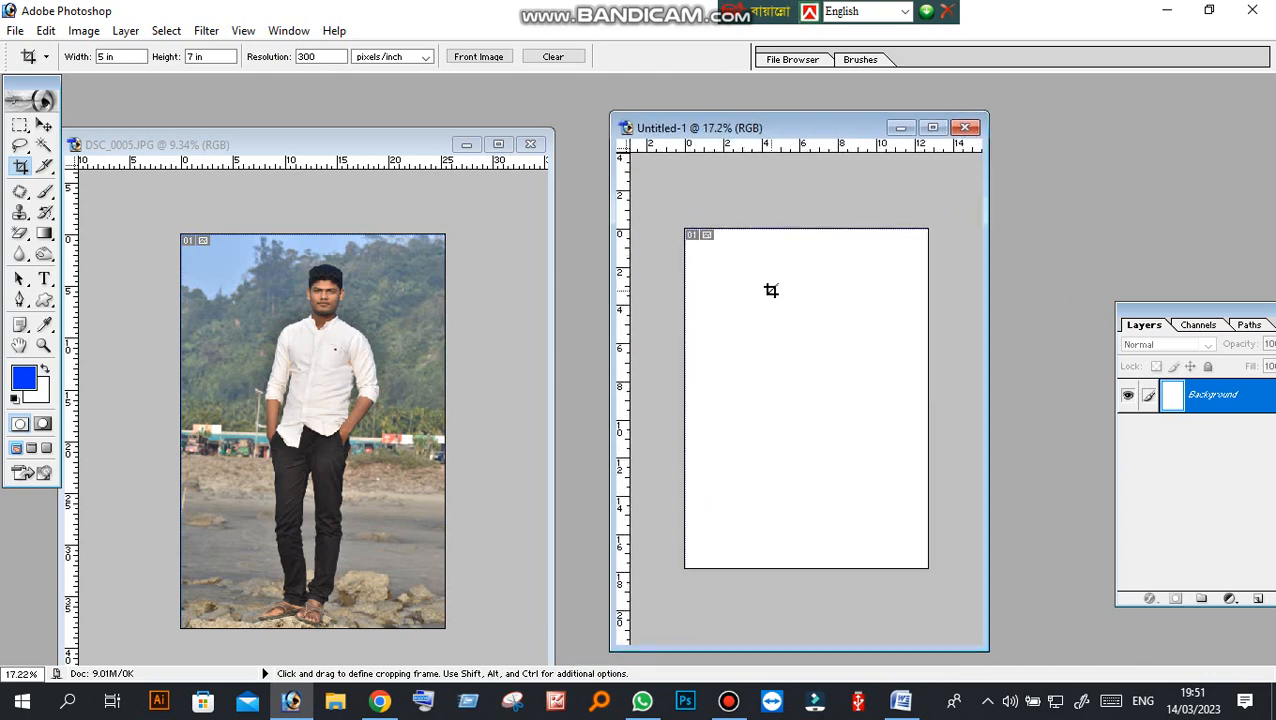
{"action": "left_click", "coordinate": [216, 259]}
{"action": "left_click", "coordinate": [44, 124]}
{"action": "left_click", "coordinate": [300, 276]}
{"action": "left_click_drag", "start_coordinate": [363, 320], "coordinate": [775, 333]}
- Scale the photo layer to 50.0% width and 46.7% height so it fills the 5 x 7 inch canvas
{"action": "left_click", "coordinate": [935, 127]}
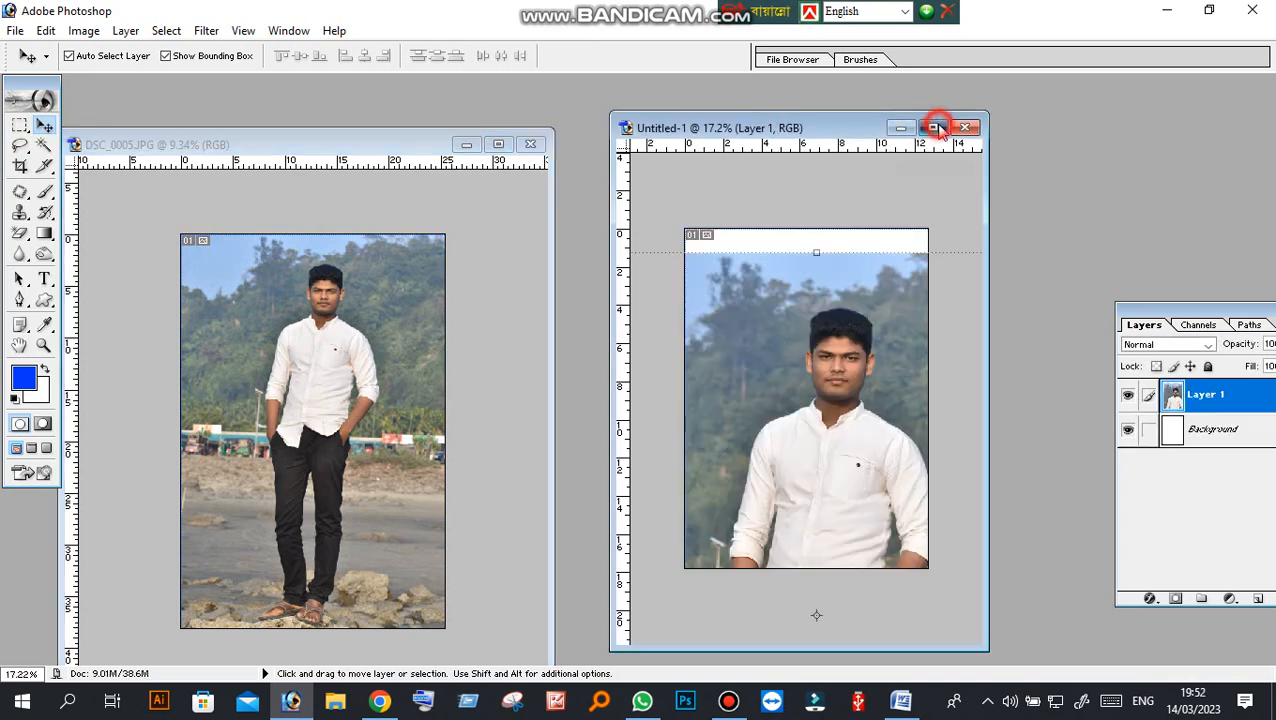
{"action": "scroll", "coordinate": [698, 296], "scroll_direction": "down", "scroll_amount": 6}
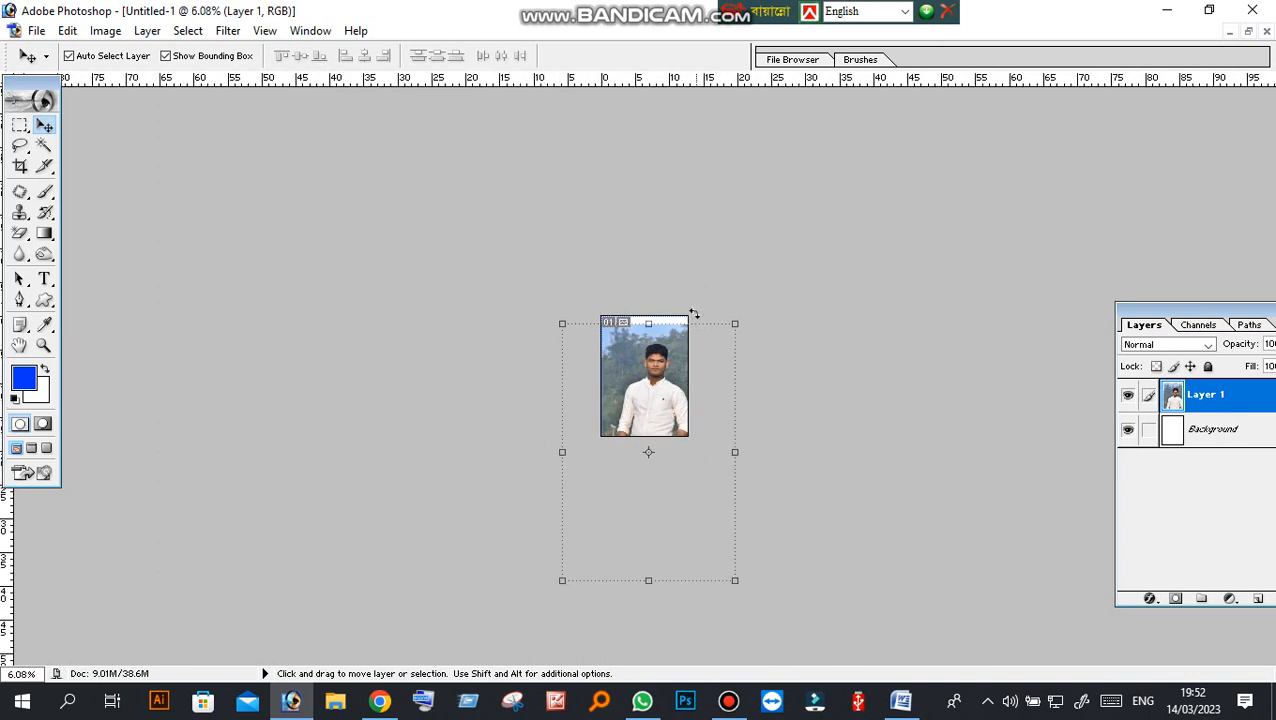
{"action": "left_click_drag", "start_coordinate": [735, 581], "coordinate": [691, 514]}
{"action": "left_click_drag", "start_coordinate": [672, 416], "coordinate": [663, 341]}
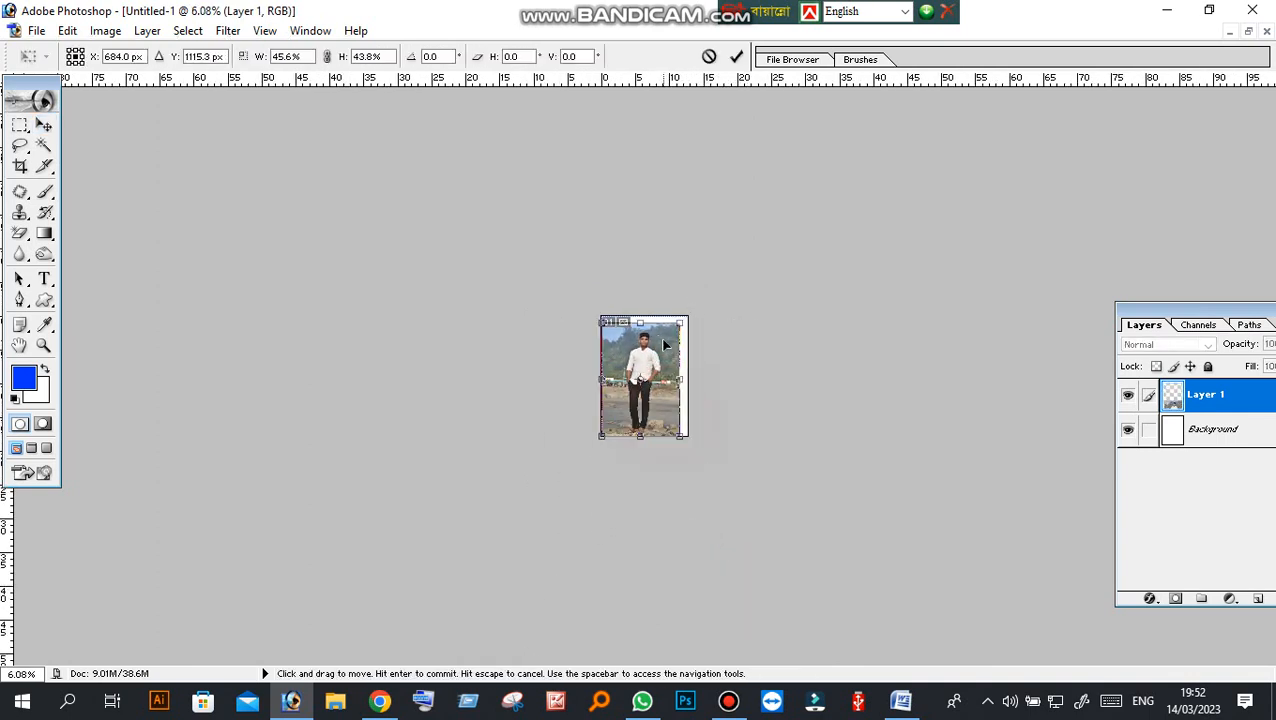
{"action": "left_click_drag", "start_coordinate": [683, 435], "coordinate": [689, 437]}
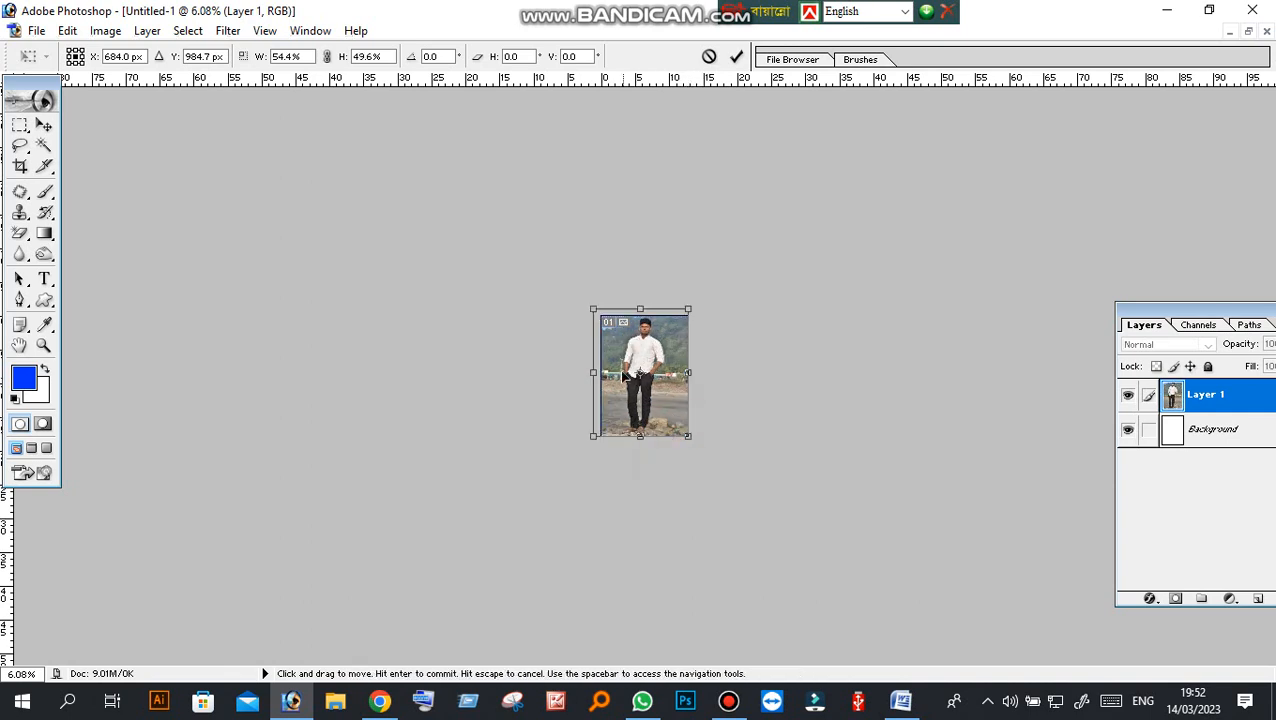
{"action": "left_click_drag", "start_coordinate": [594, 309], "coordinate": [601, 316]}
{"action": "scroll", "coordinate": [669, 396], "scroll_direction": "up", "scroll_amount": 4}
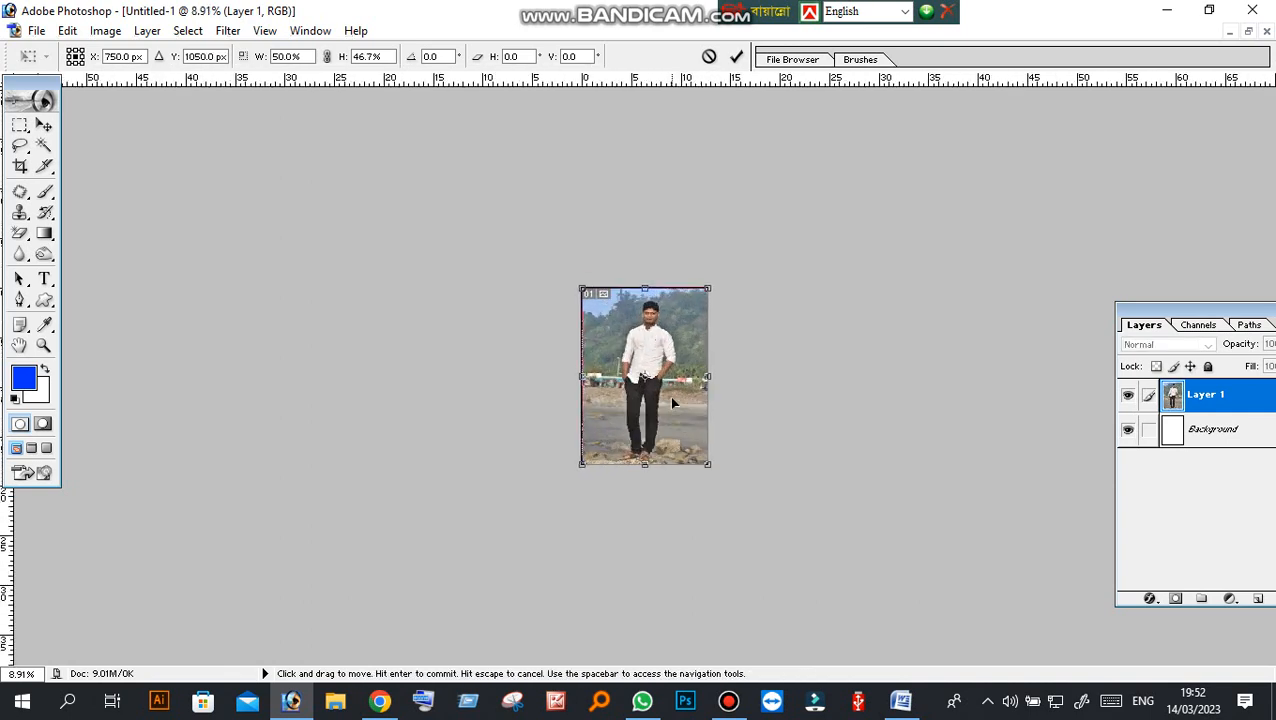
{"action": "scroll", "coordinate": [672, 403], "scroll_direction": "up", "scroll_amount": 3}
{"action": "key", "text": "Return"}
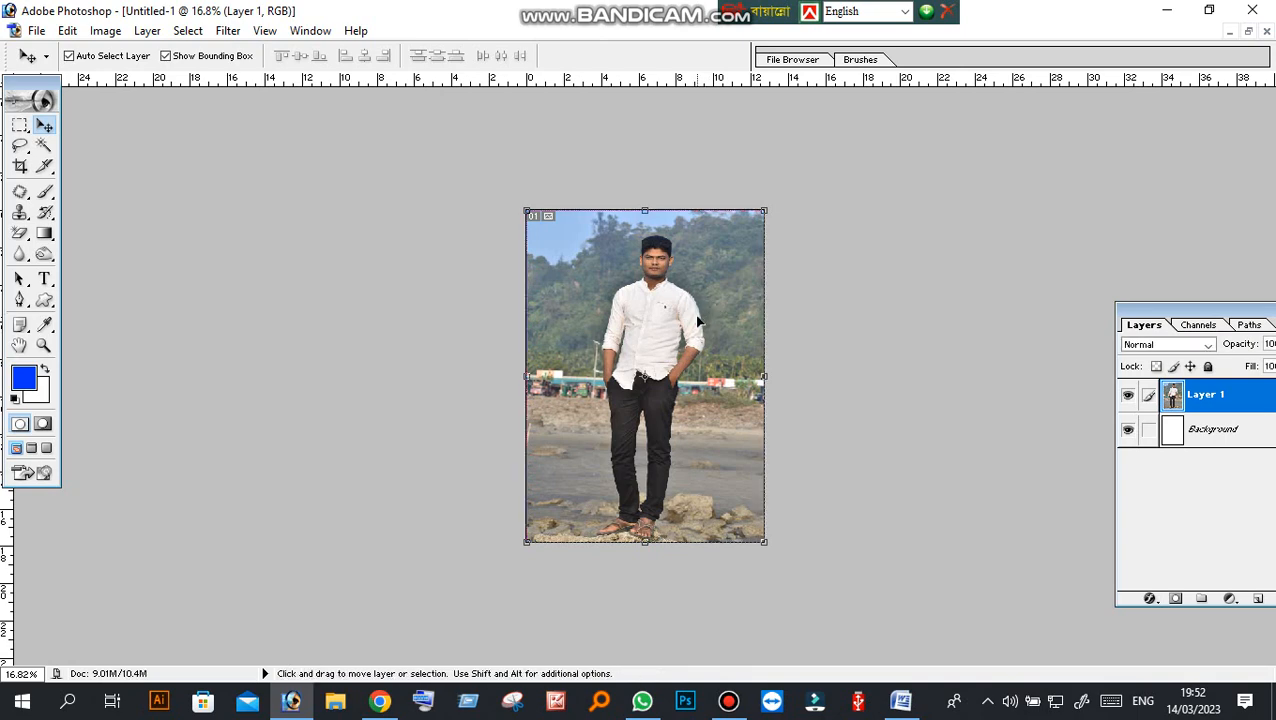
{"action": "scroll", "coordinate": [698, 321], "scroll_direction": "up", "scroll_amount": 2}
{"action": "left_click", "coordinate": [20, 166]}
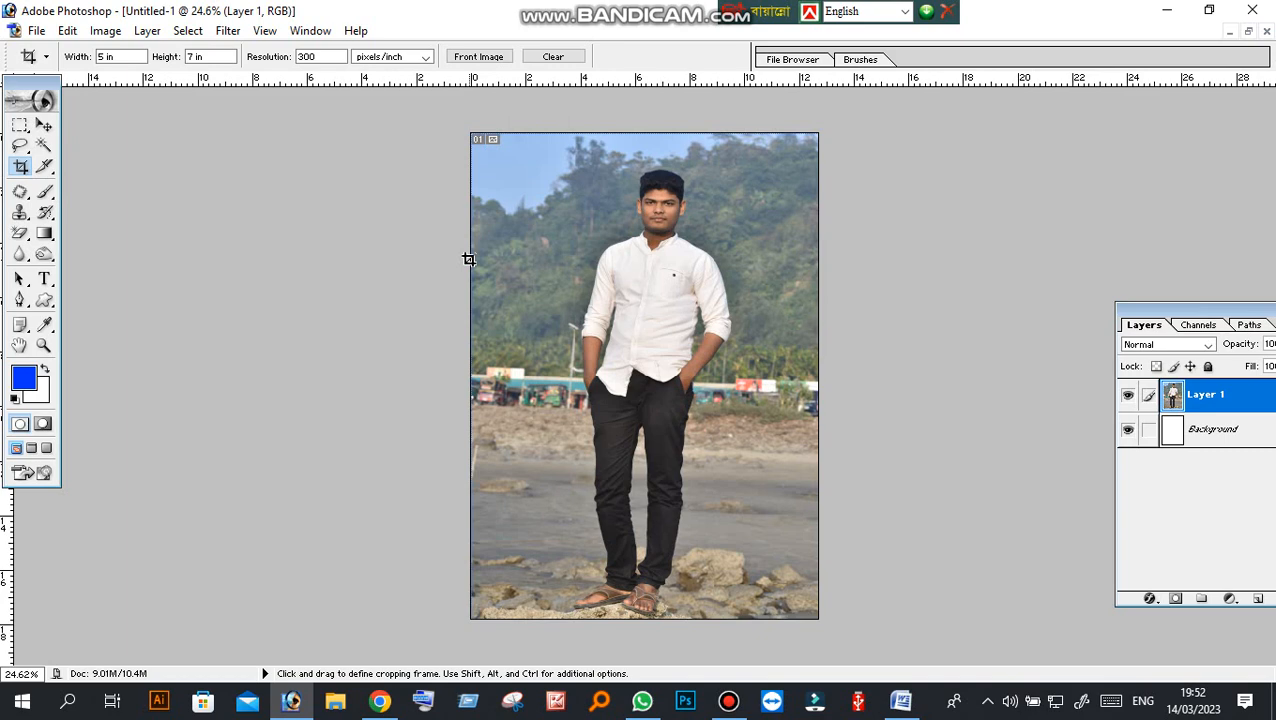
{"action": "scroll", "coordinate": [468, 259], "scroll_direction": "down", "scroll_amount": 2}
{"action": "left_click_drag", "start_coordinate": [541, 241], "coordinate": [685, 441]}
{"action": "left_click_drag", "start_coordinate": [652, 396], "coordinate": [703, 382]}
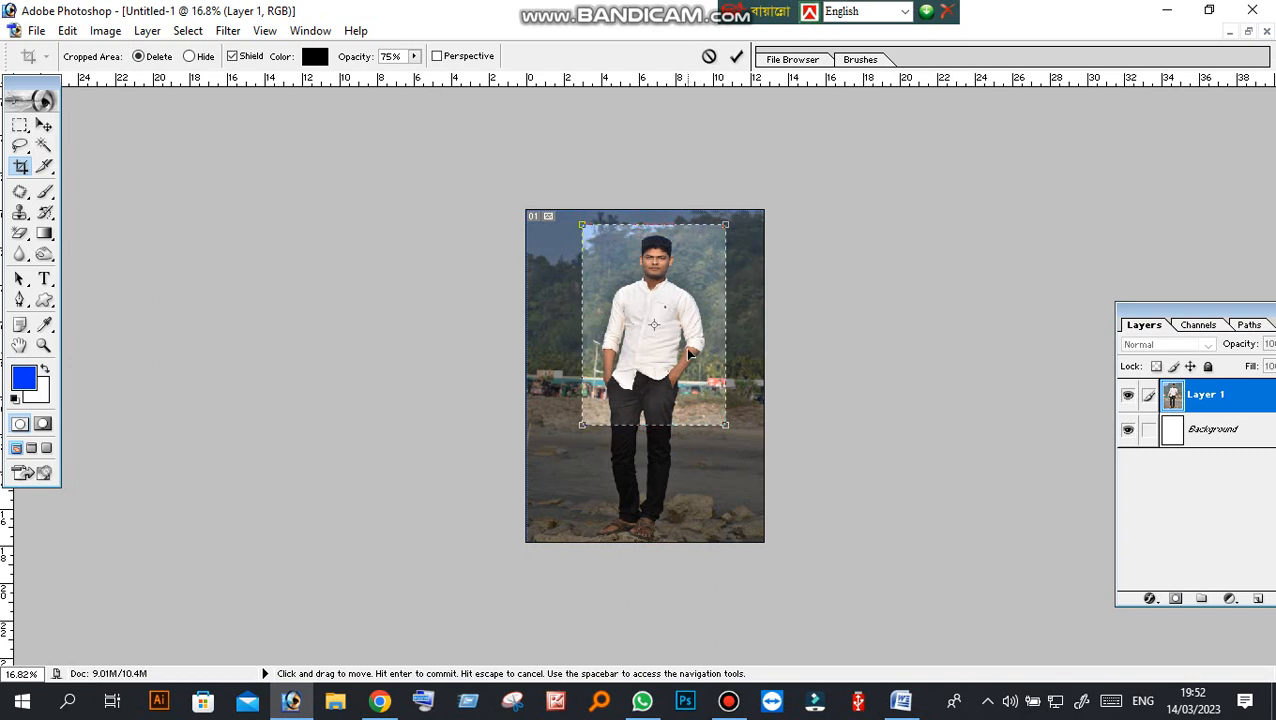
{"action": "left_click_drag", "start_coordinate": [678, 308], "coordinate": [659, 329]}
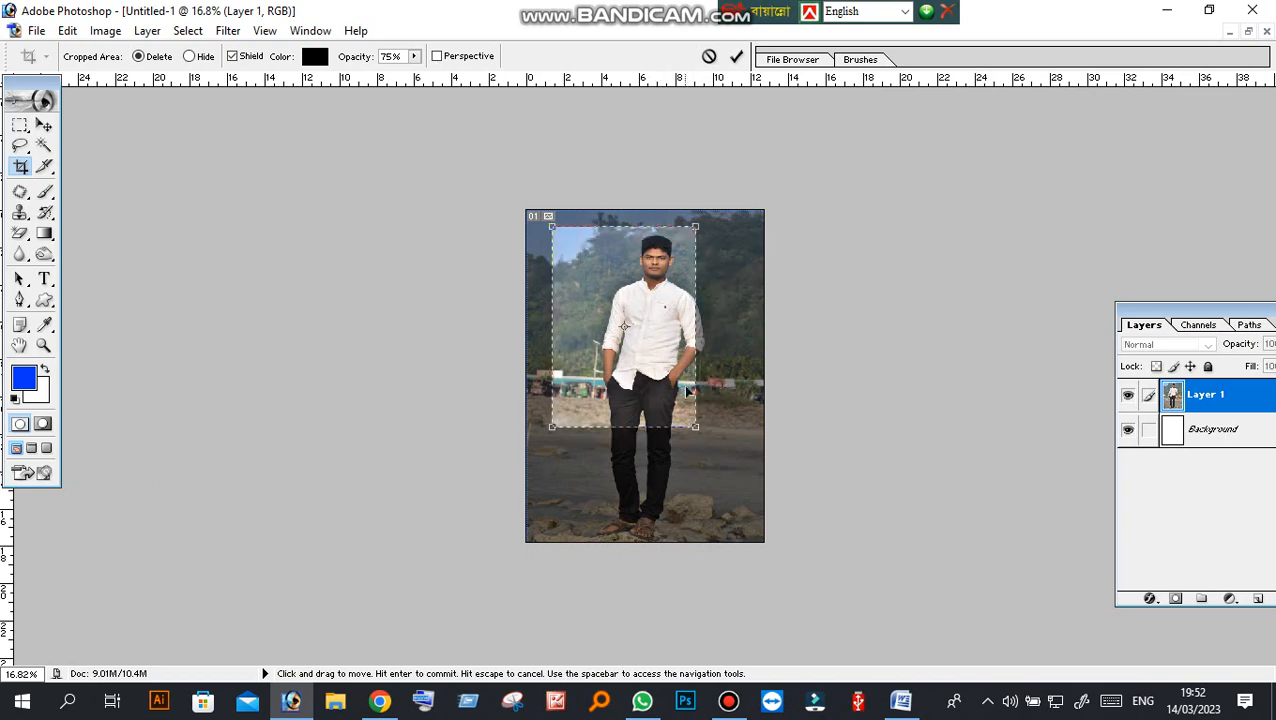
{"action": "mouse_move", "coordinate": [697, 428]}
{"action": "left_mouse_down"}
{"action": "mouse_move", "coordinate": [718, 458]}
{"action": "mouse_move", "coordinate": [710, 418]}
{"action": "left_mouse_up"}
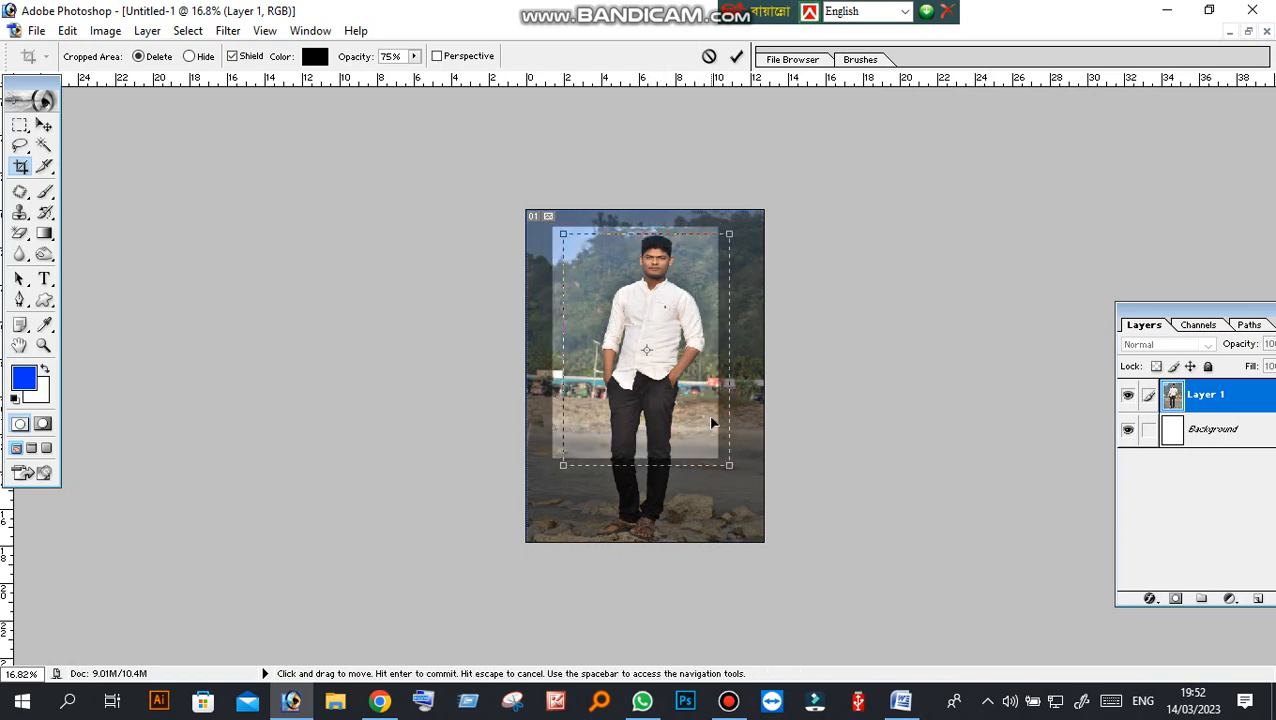
{"action": "right_click", "coordinate": [684, 360]}
{"action": "left_click", "coordinate": [690, 388]}
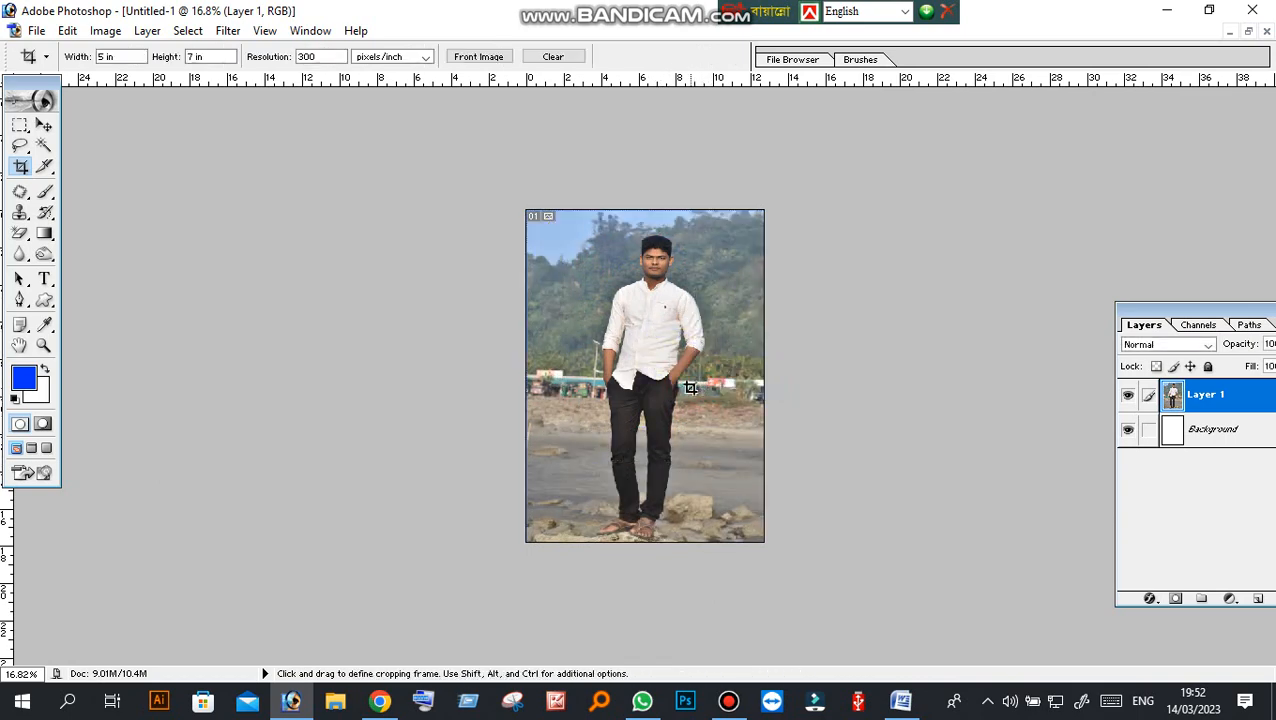
{"action": "scroll", "coordinate": [690, 399], "scroll_direction": "up", "scroll_amount": 1}
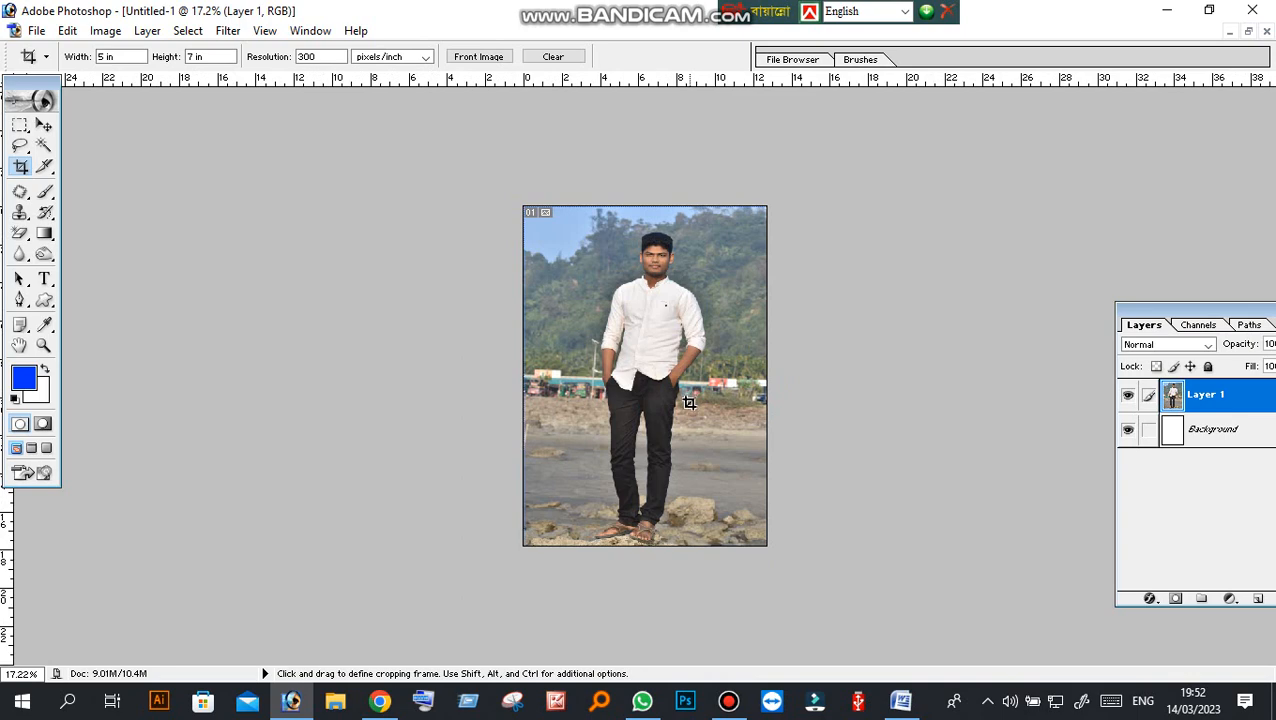
{"action": "scroll", "coordinate": [688, 402], "scroll_direction": "down", "scroll_amount": 1}
{"action": "scroll", "coordinate": [683, 403], "scroll_direction": "up", "scroll_amount": 4}
{"action": "left_click_drag", "start_coordinate": [480, 149], "coordinate": [866, 574]}
{"action": "left_click_drag", "start_coordinate": [692, 460], "coordinate": [709, 475]}
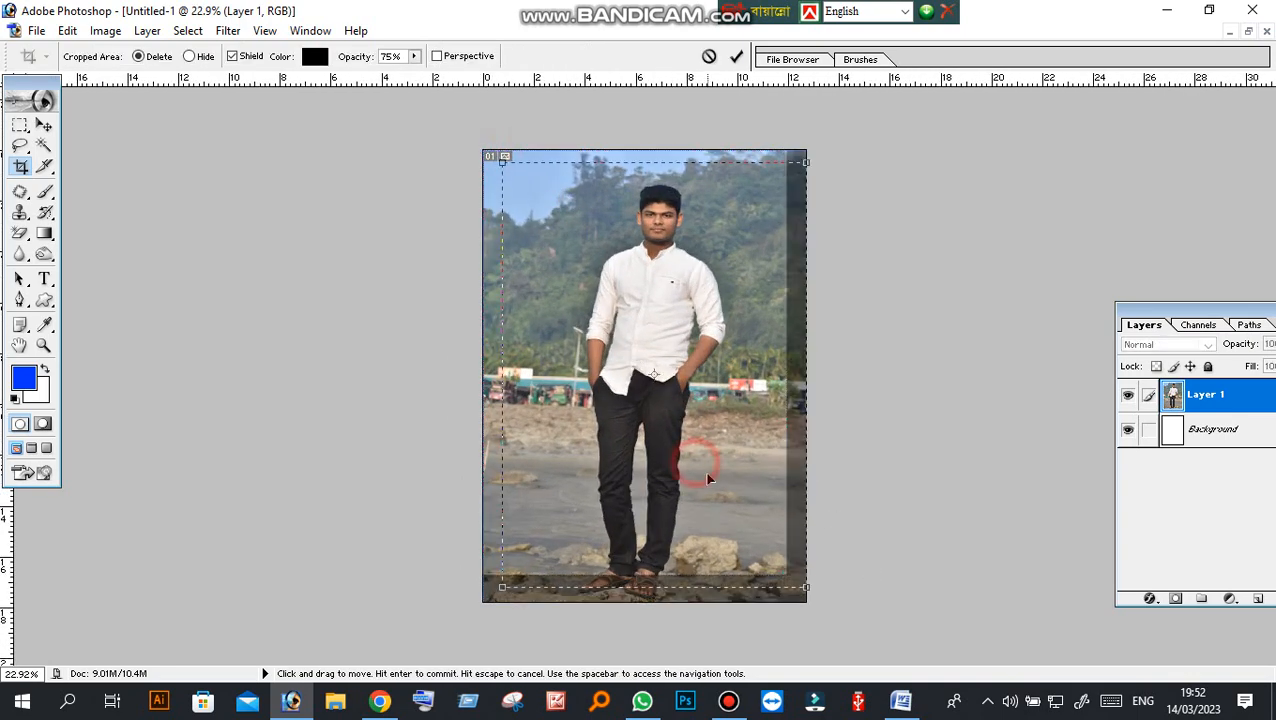
{"action": "right_click", "coordinate": [645, 333]}
{"action": "left_click", "coordinate": [676, 367]}
{"action": "scroll", "coordinate": [1140, 93], "scroll_direction": "down", "scroll_amount": 1}
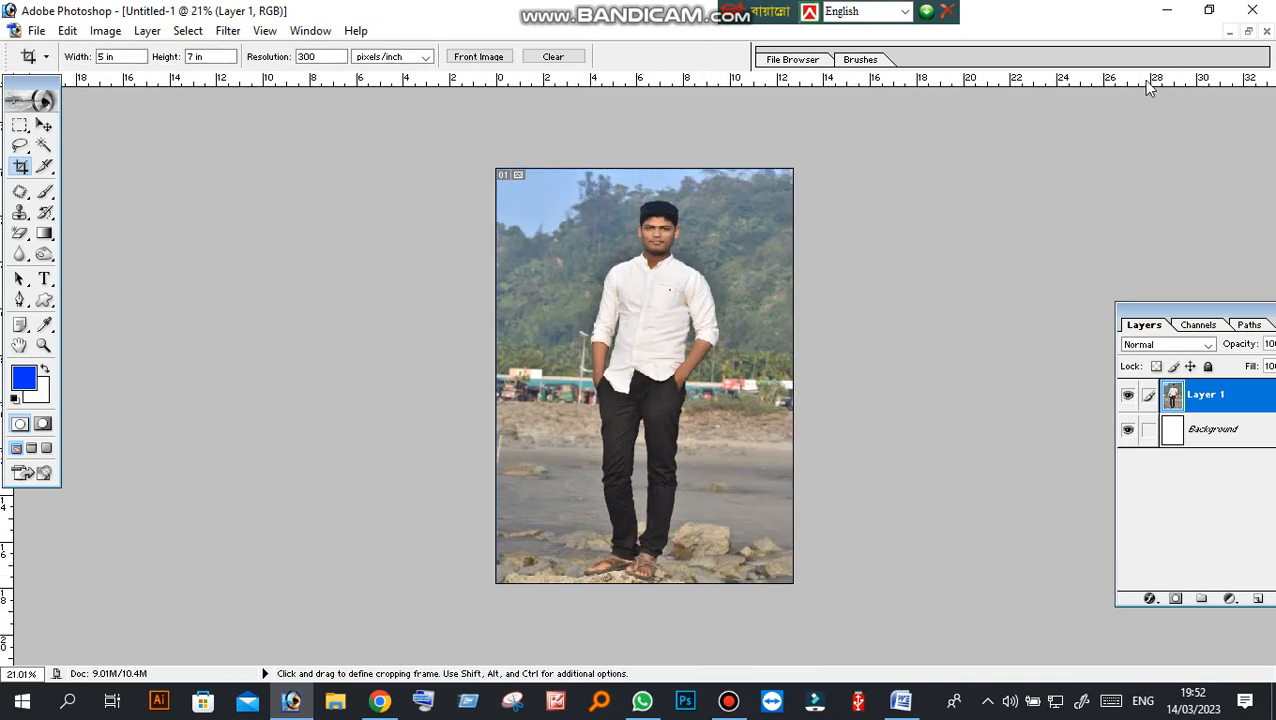
- Close the original DSC_0005.JPG photo and maximize the 5 x 7 document's window
{"action": "left_click", "coordinate": [1248, 32]}
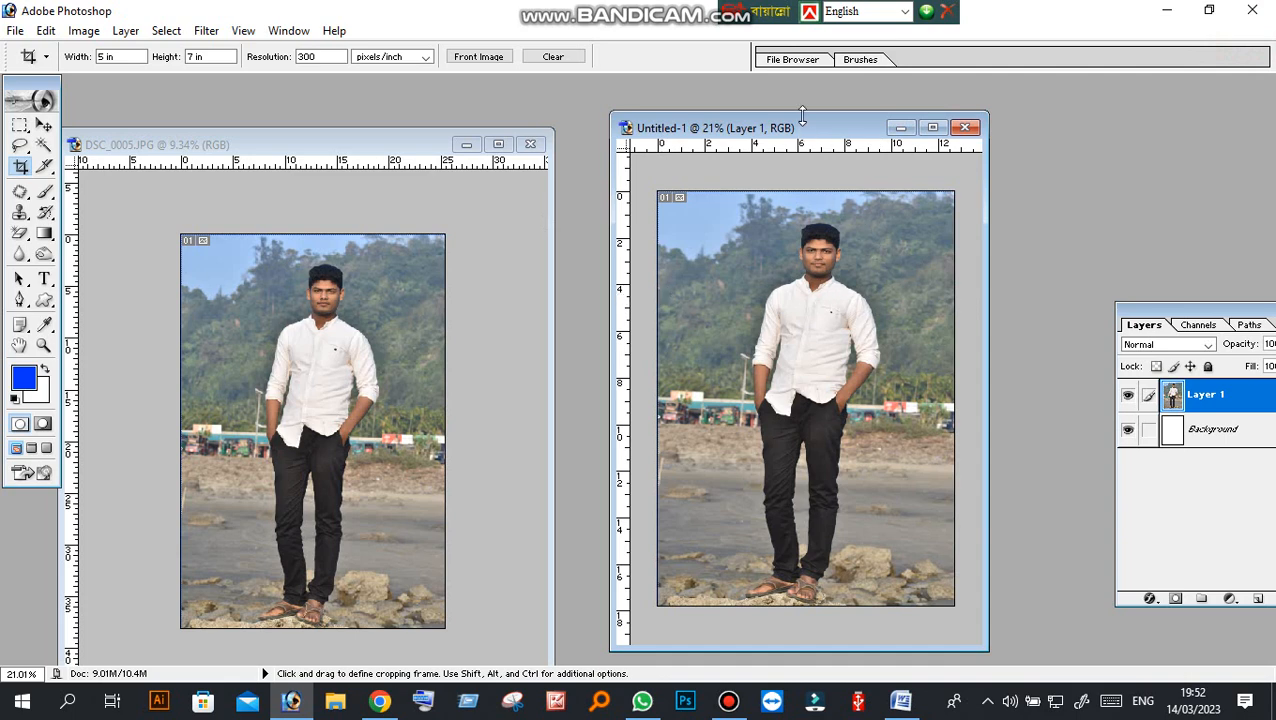
{"action": "left_click", "coordinate": [430, 228]}
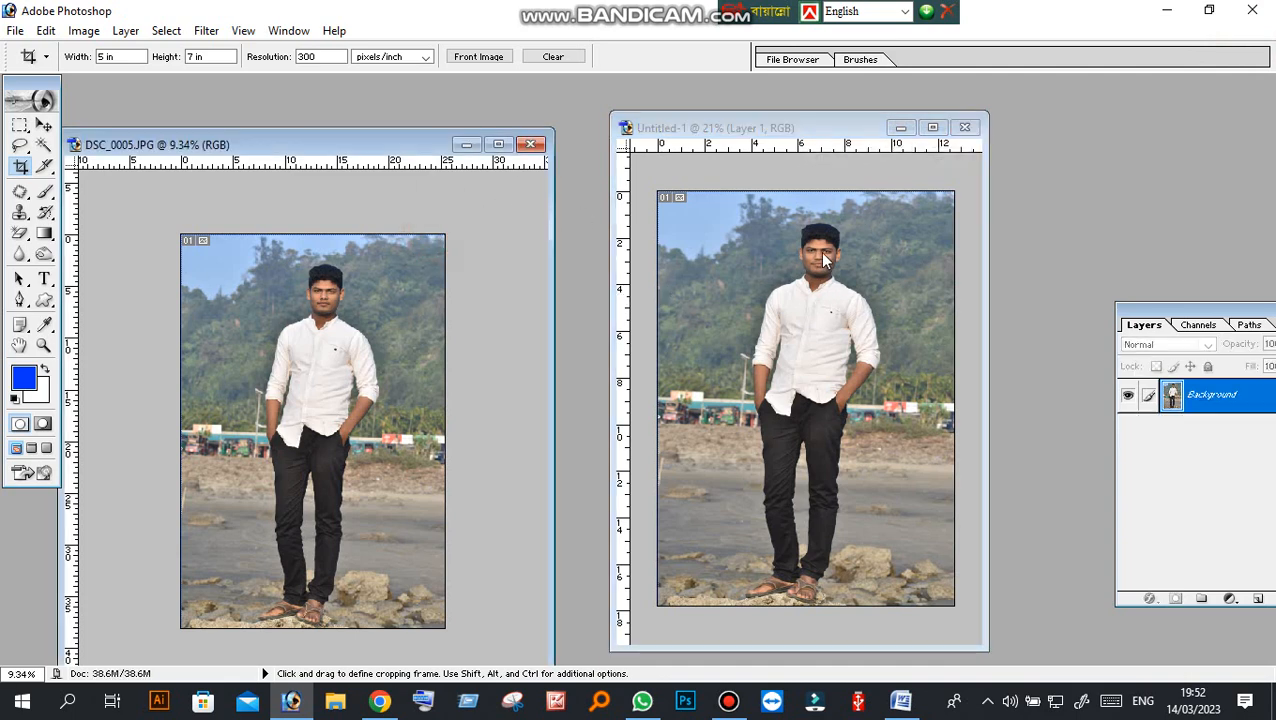
{"action": "key", "text": "ctrl+0"}
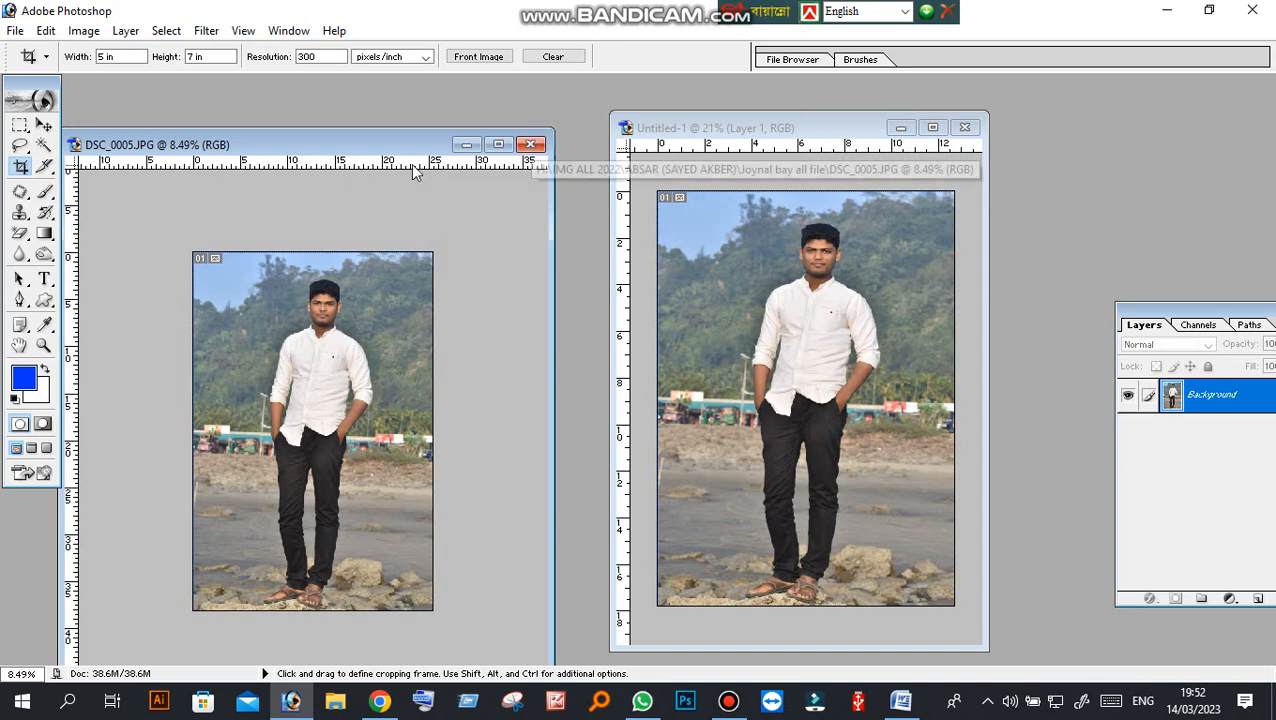
{"action": "key", "text": "ctrl+plus"}
{"action": "left_click", "coordinate": [530, 144]}
{"action": "left_click", "coordinate": [641, 282]}
{"action": "left_click_drag", "start_coordinate": [825, 136], "coordinate": [371, 105]}
{"action": "left_click", "coordinate": [479, 96]}
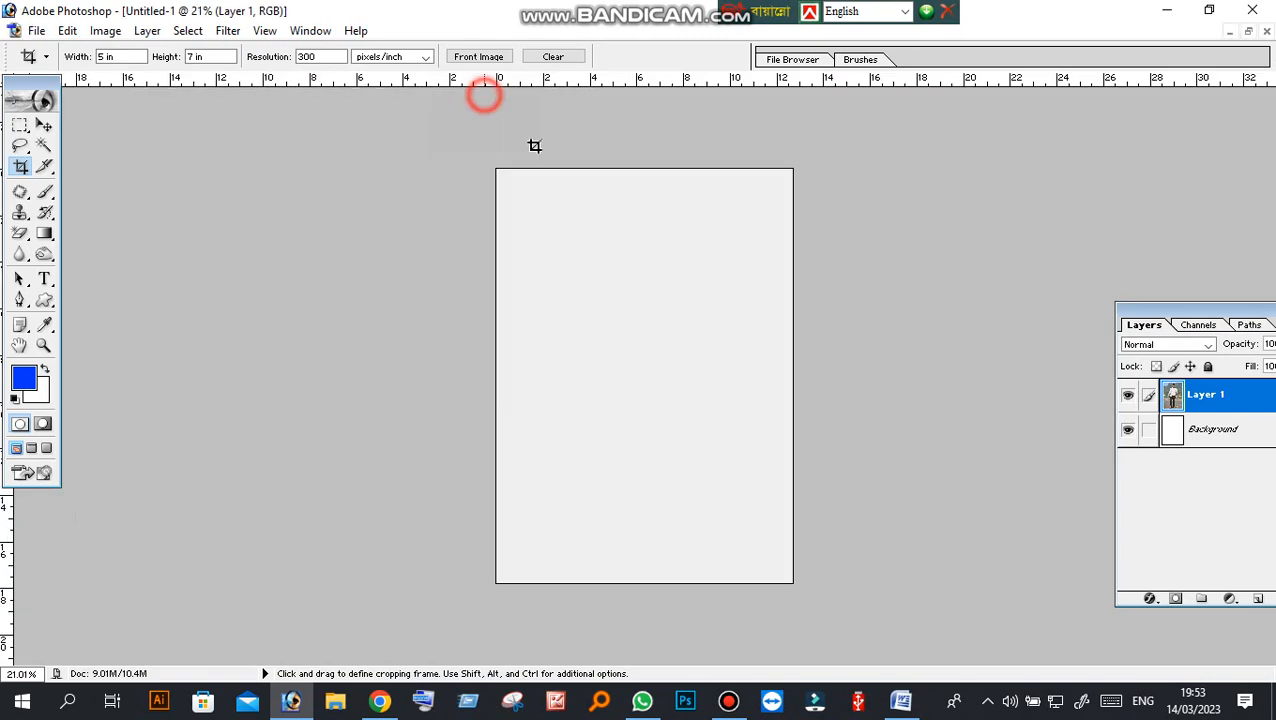
{"action": "left_click", "coordinate": [44, 345]}
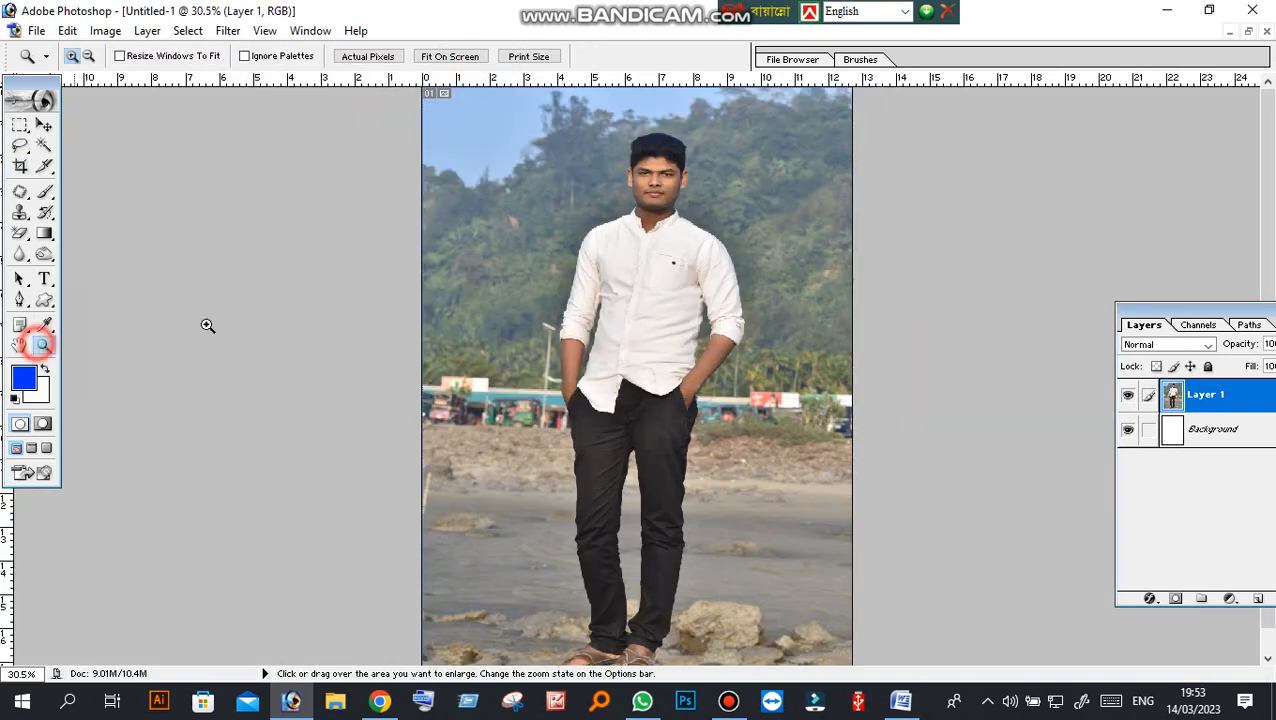
{"action": "left_click", "coordinate": [703, 230]}
{"action": "left_click", "coordinate": [702, 225]}
{"action": "key", "text": "ctrl"}
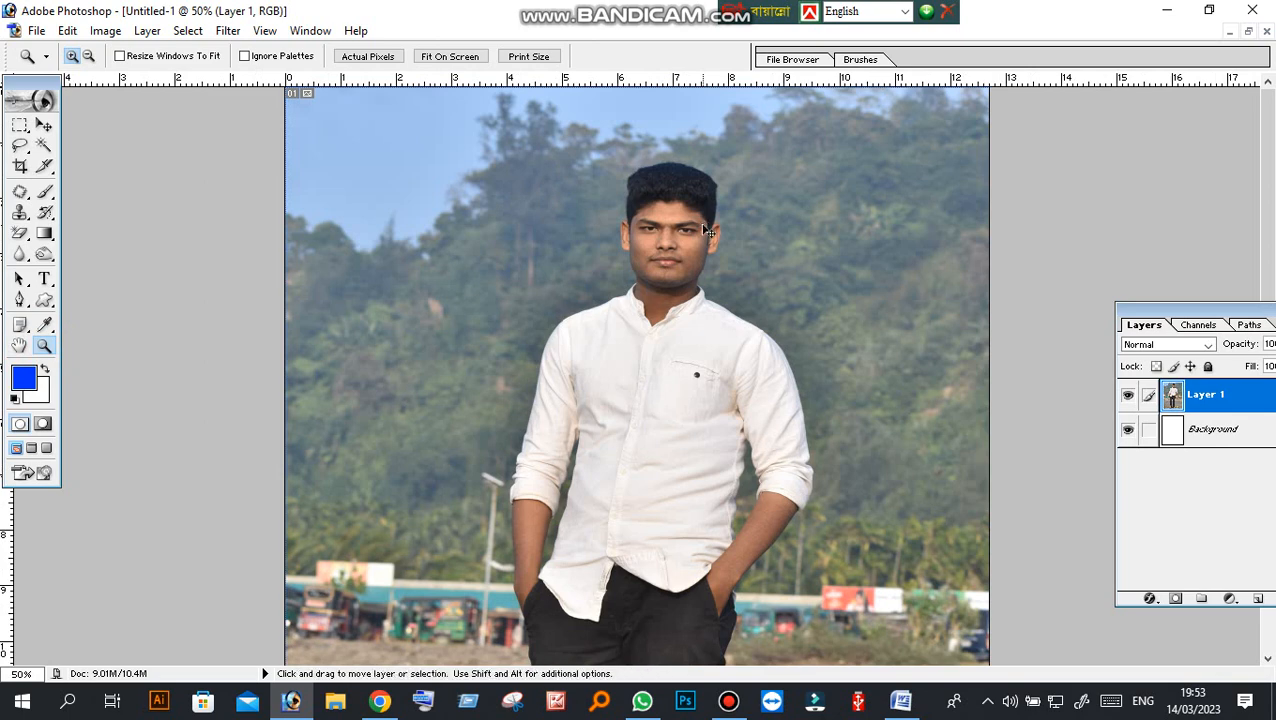
{"action": "key", "text": "alt"}
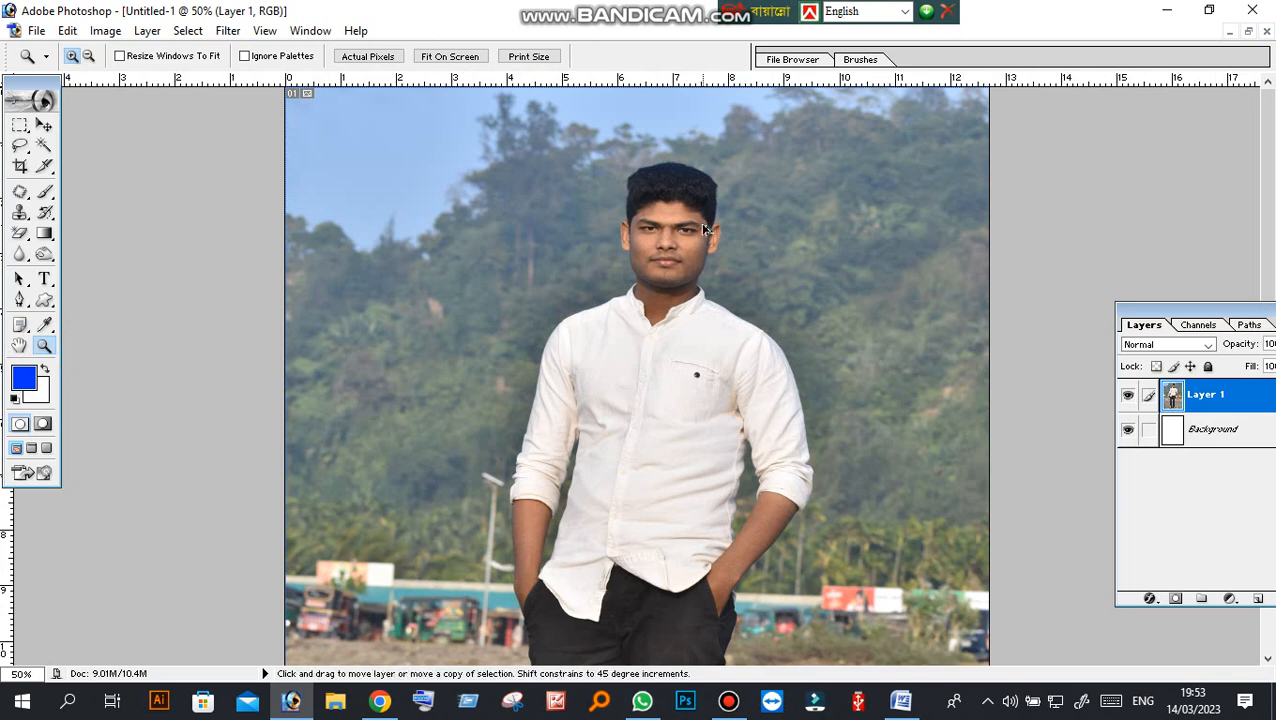
{"action": "key", "text": "ctrl+l"}
{"action": "left_click_drag", "start_coordinate": [532, 185], "coordinate": [437, 252]}
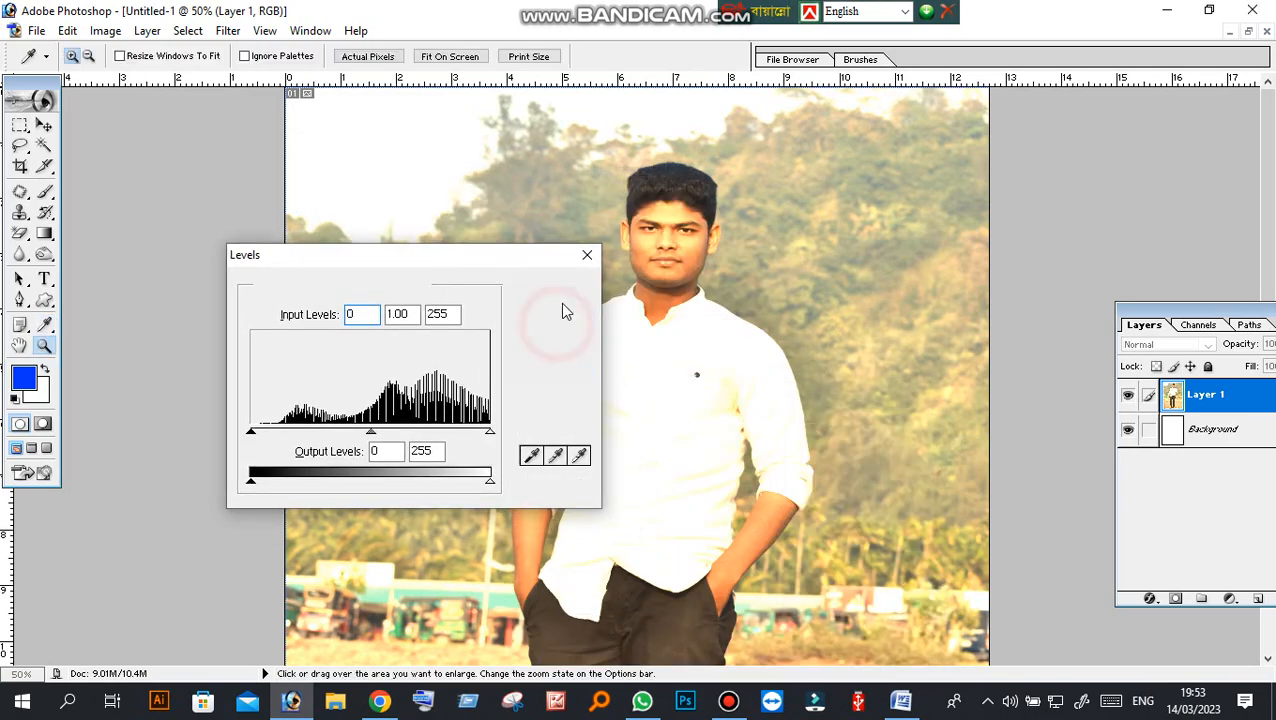
{"action": "left_click", "coordinate": [561, 302]}
- Brighten the photo layer with Curves by raising the RGB midpoint to input 140, output 160
{"action": "key", "text": "ctrl+m"}
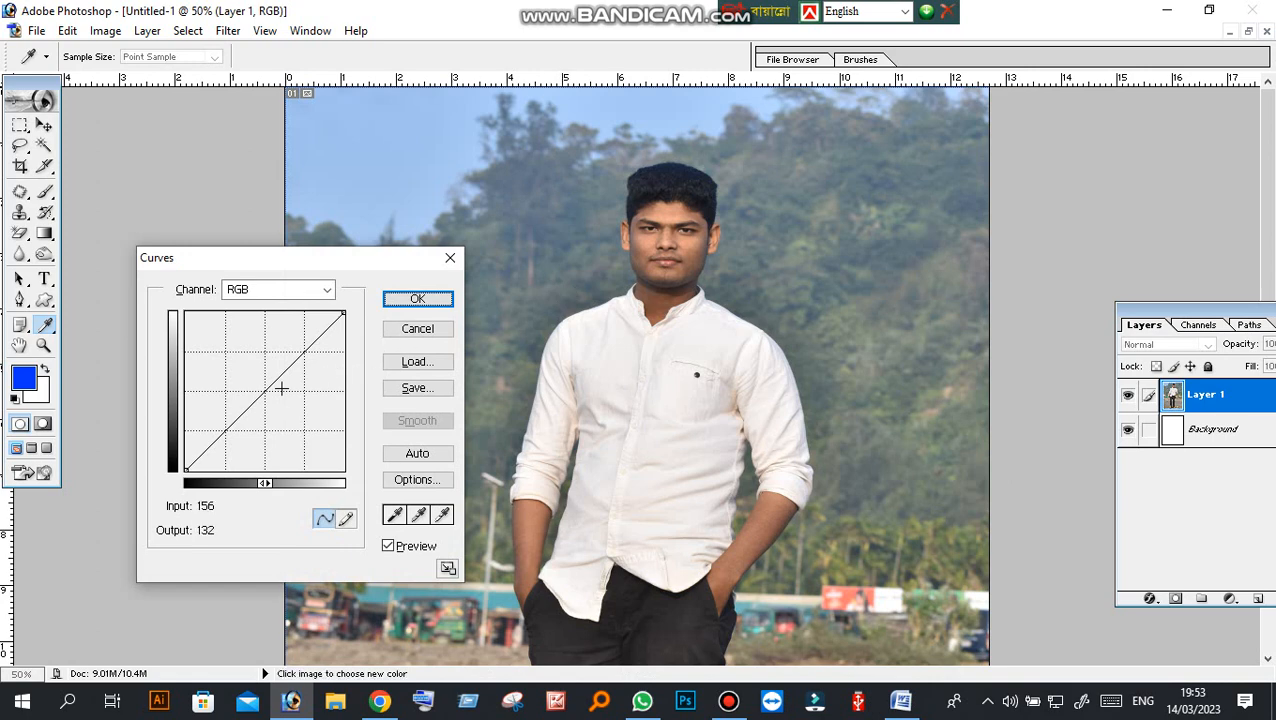
{"action": "left_click", "coordinate": [274, 372]}
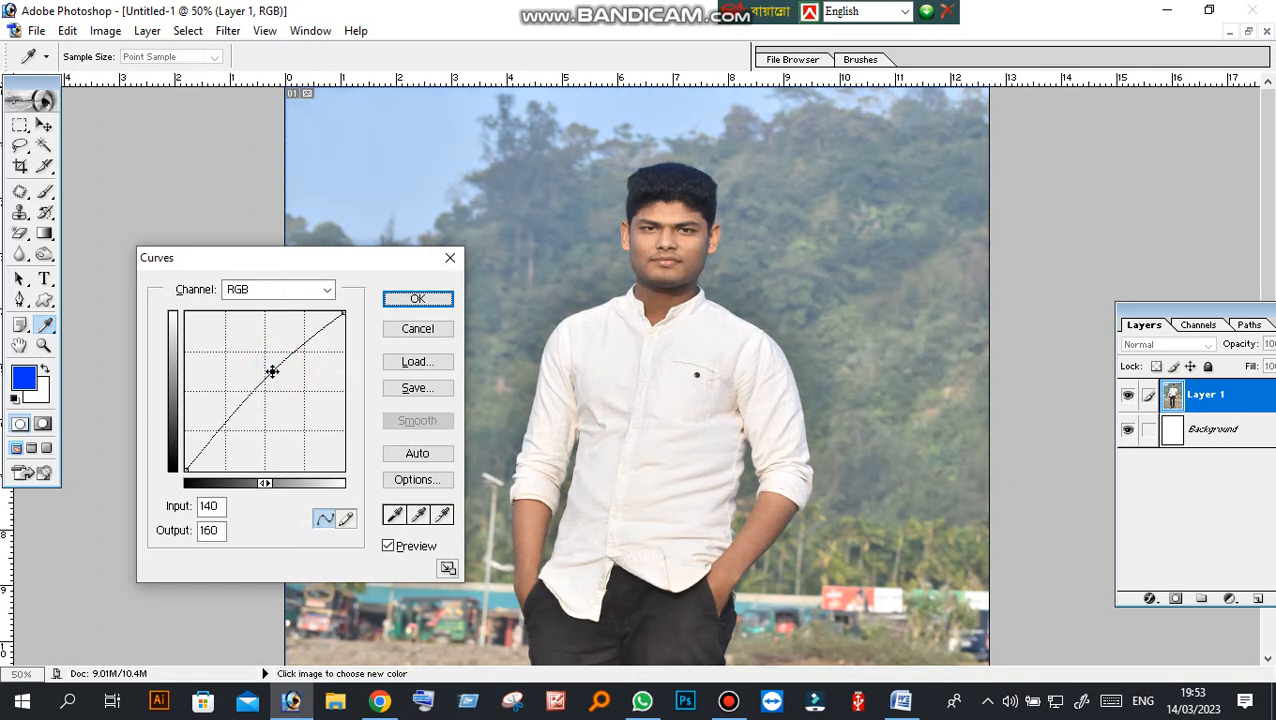
{"action": "left_click", "coordinate": [419, 298]}
{"action": "key", "text": "z"}
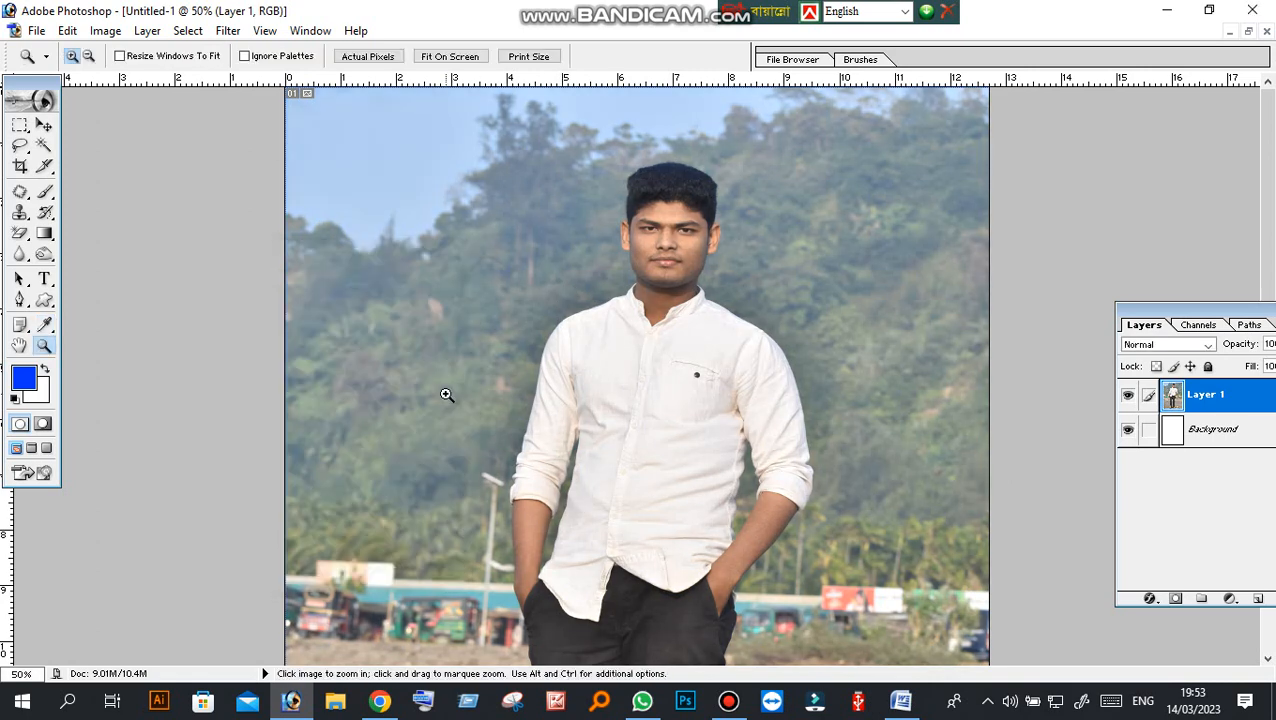
- Apply Levels to the photo layer with the RGB white input level set to 245
{"action": "key", "text": "ctrl+l"}
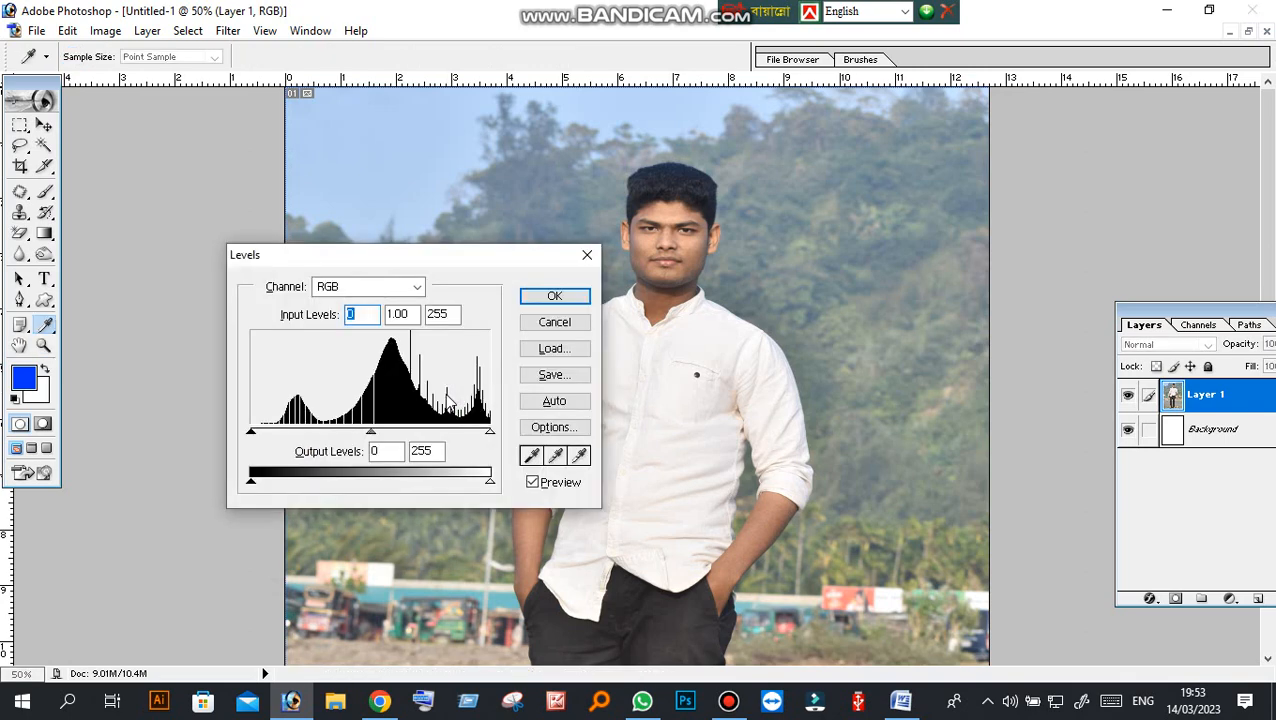
{"action": "left_click_drag", "start_coordinate": [490, 430], "coordinate": [481, 431]}
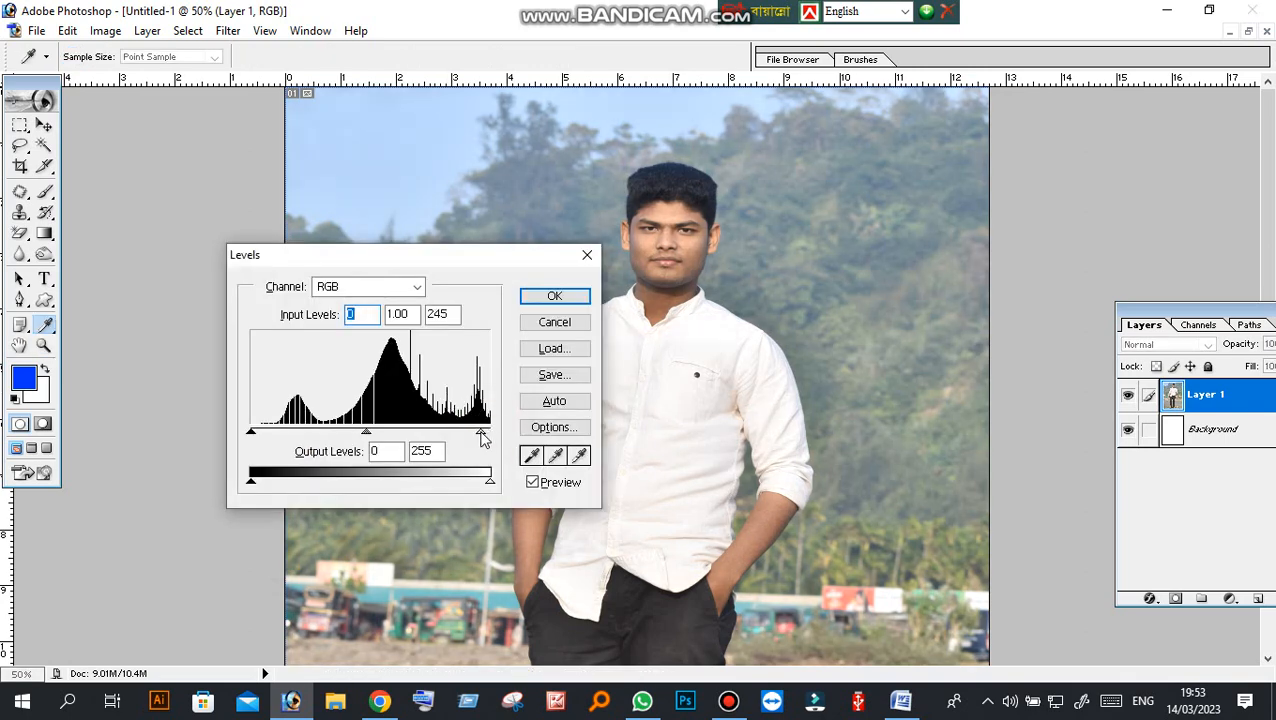
{"action": "left_click", "coordinate": [560, 295]}
{"action": "key", "text": "z"}
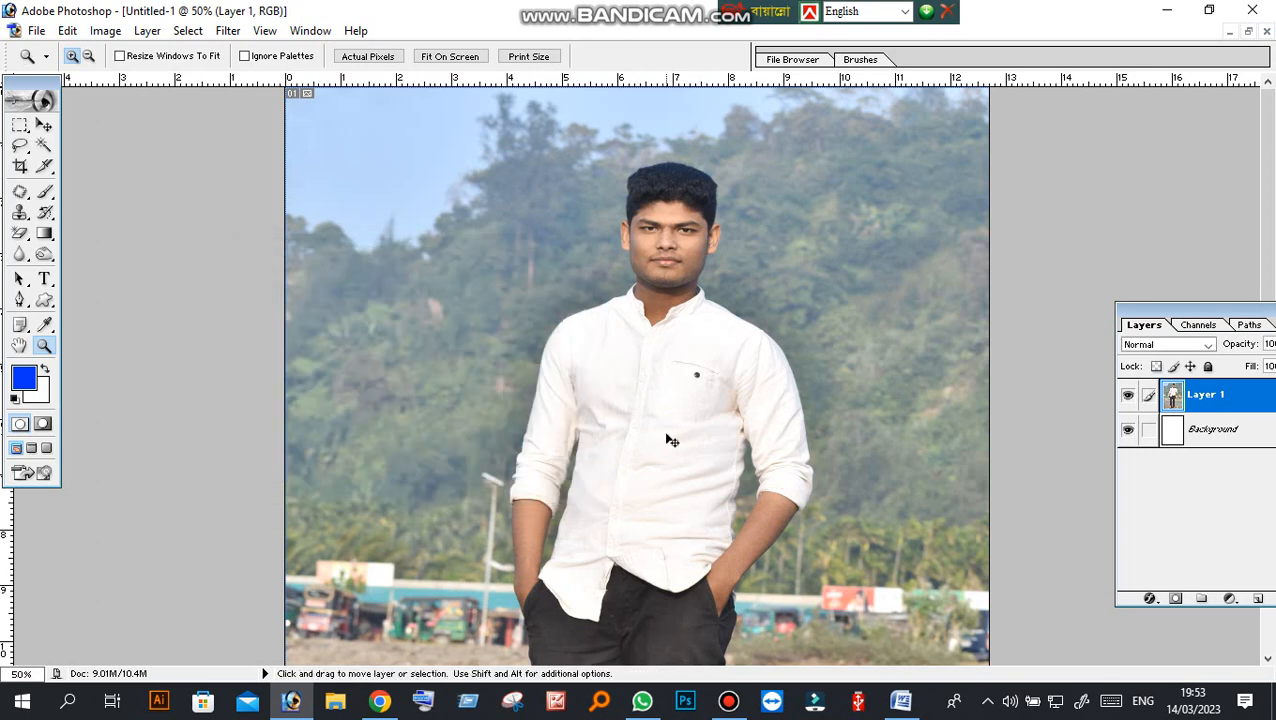
- Apply a midtone Color Balance of -12, +5, -15 to the photo layer with Preserve Luminosity on
{"action": "key", "text": "ctrl+b"}
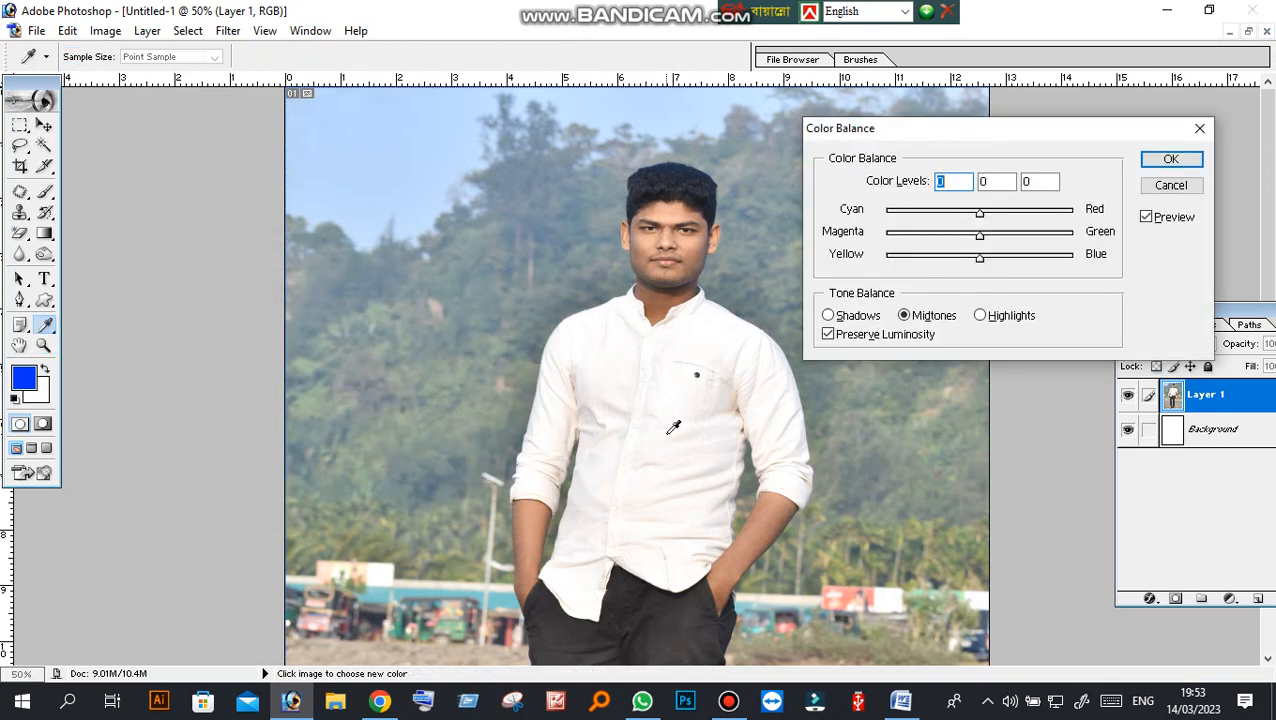
{"action": "left_click_drag", "start_coordinate": [974, 134], "coordinate": [969, 185]}
{"action": "left_click_drag", "start_coordinate": [977, 265], "coordinate": [963, 312]}
{"action": "left_click", "coordinate": [1166, 212]}
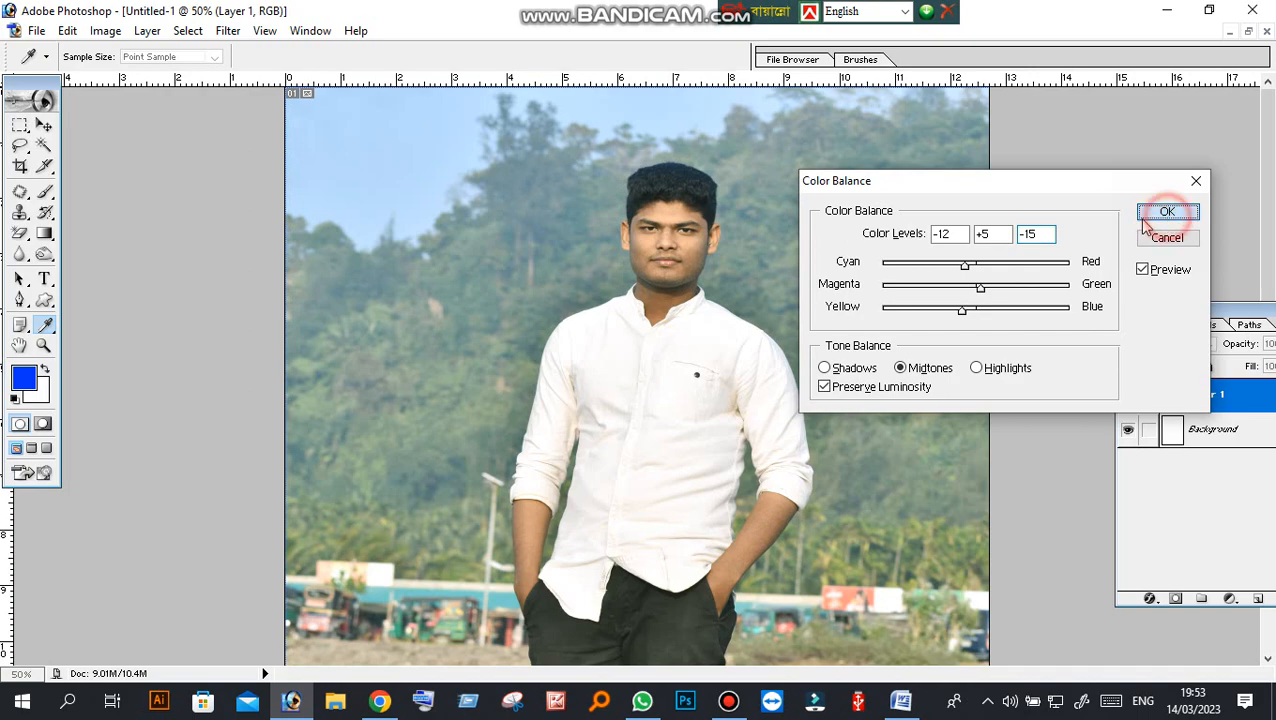
{"action": "key", "text": "z"}
- Create a blank white A4 document at 300 pixels/inch in RGB Color mode and place its window beside the 5 x 7 photo
{"action": "scroll", "coordinate": [690, 360], "scroll_direction": "down", "scroll_amount": 3}
{"action": "right_click", "coordinate": [689, 342]}
{"action": "left_click", "coordinate": [735, 356]}
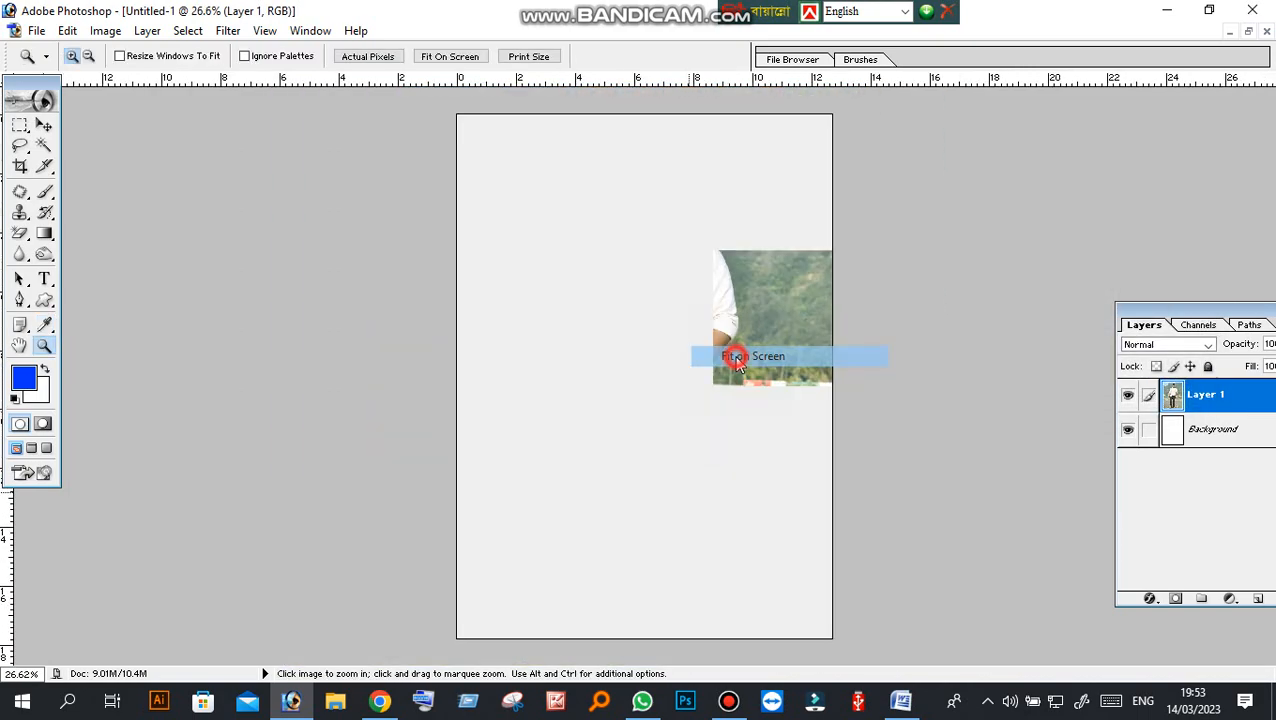
{"action": "scroll", "coordinate": [735, 358], "scroll_direction": "down", "scroll_amount": 5}
{"action": "scroll", "coordinate": [735, 358], "scroll_direction": "up", "scroll_amount": 5}
{"action": "scroll", "coordinate": [727, 365], "scroll_direction": "down", "scroll_amount": 2}
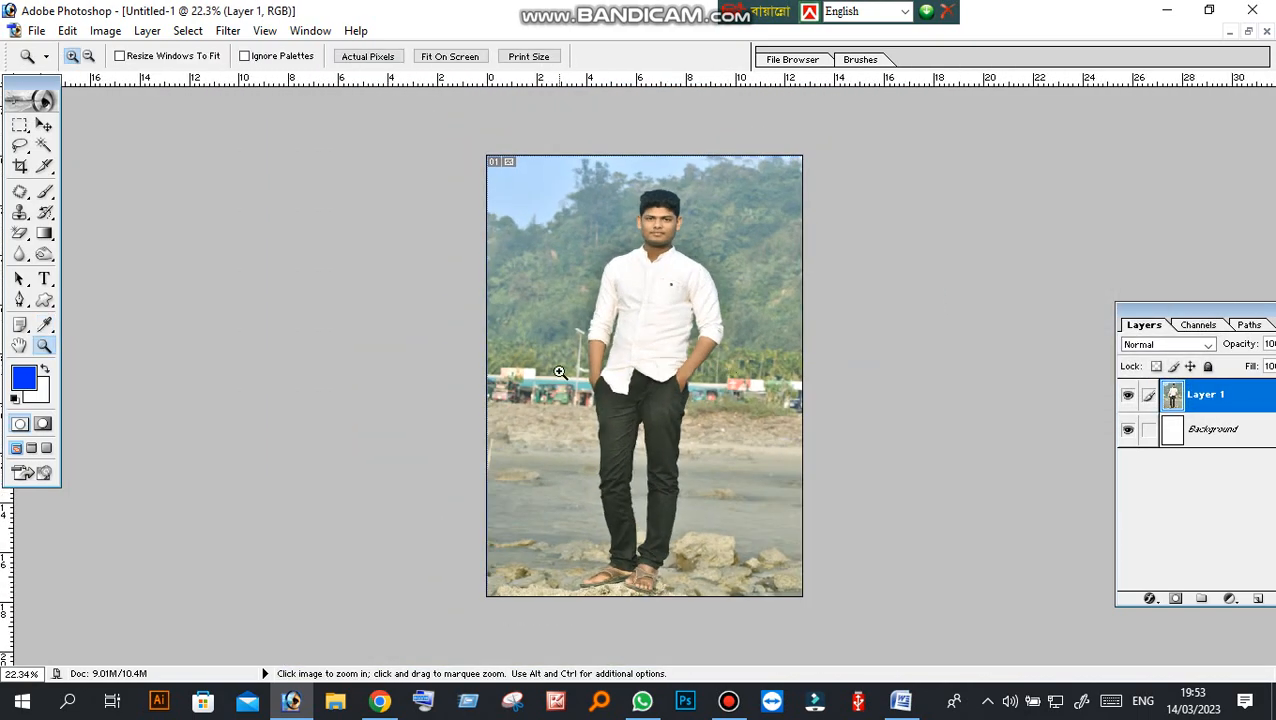
{"action": "left_click", "coordinate": [1246, 32]}
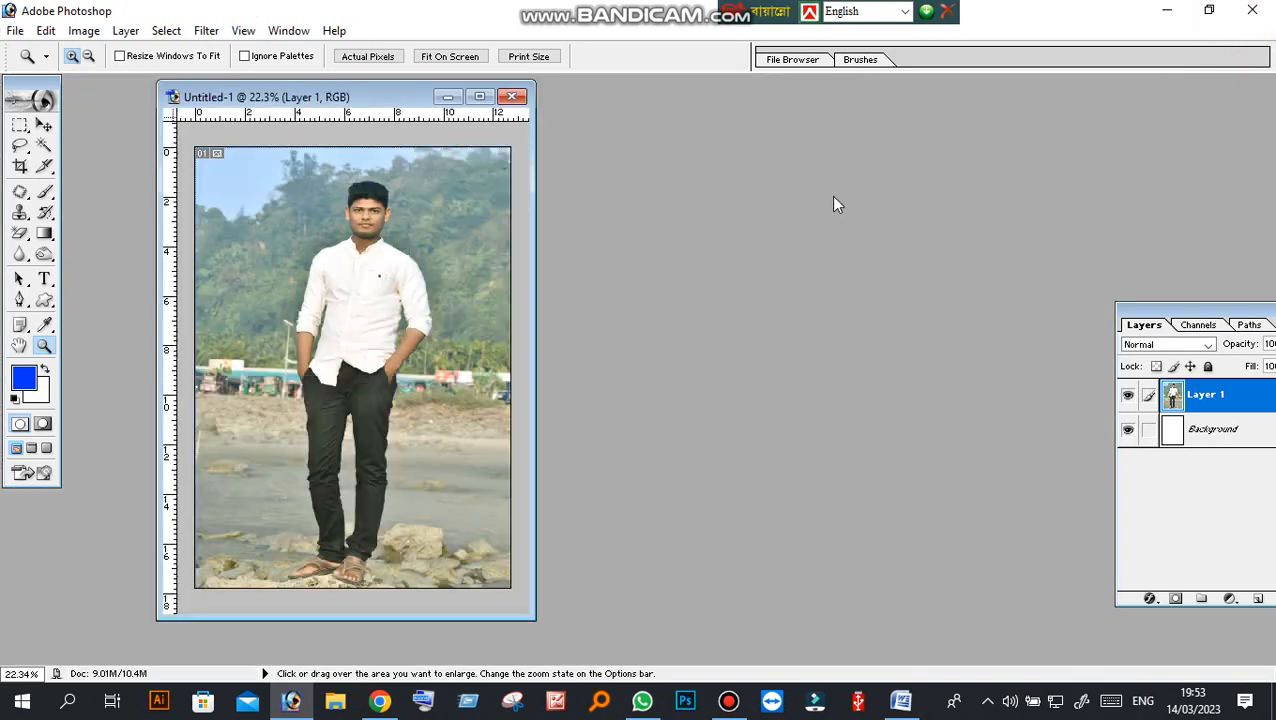
{"action": "key", "text": "ctrl+n"}
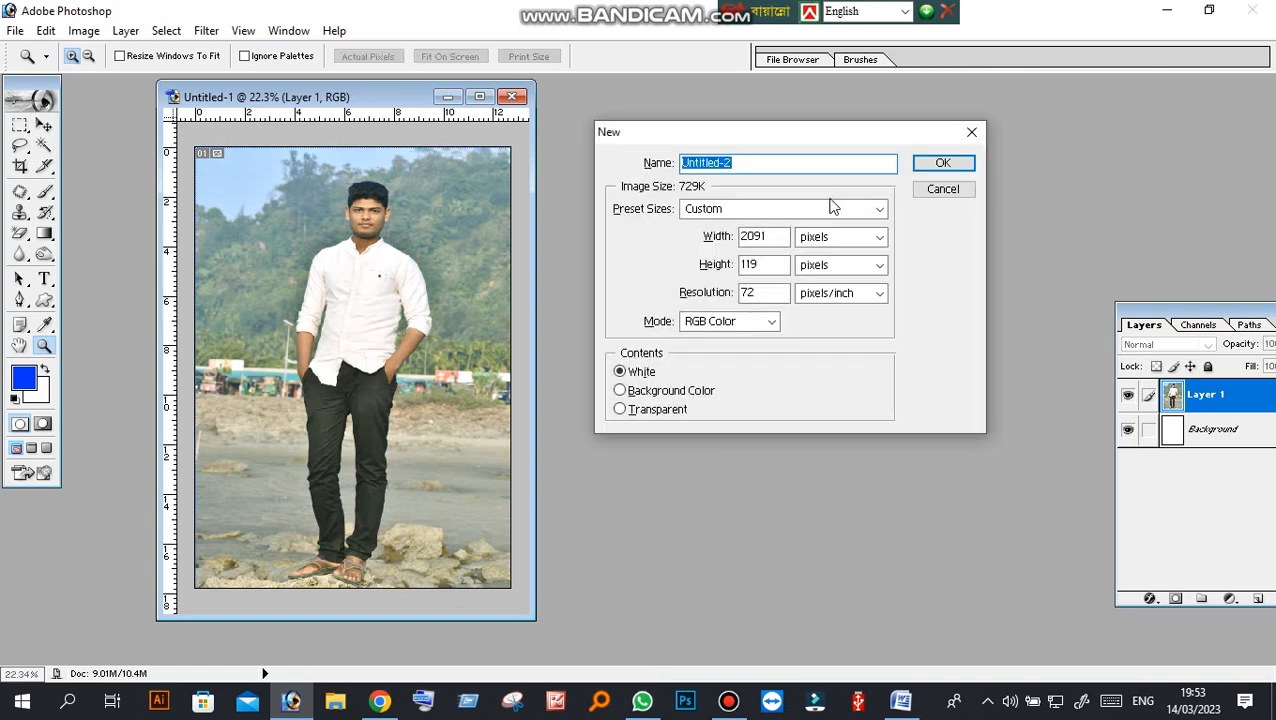
{"action": "left_click", "coordinate": [794, 207]}
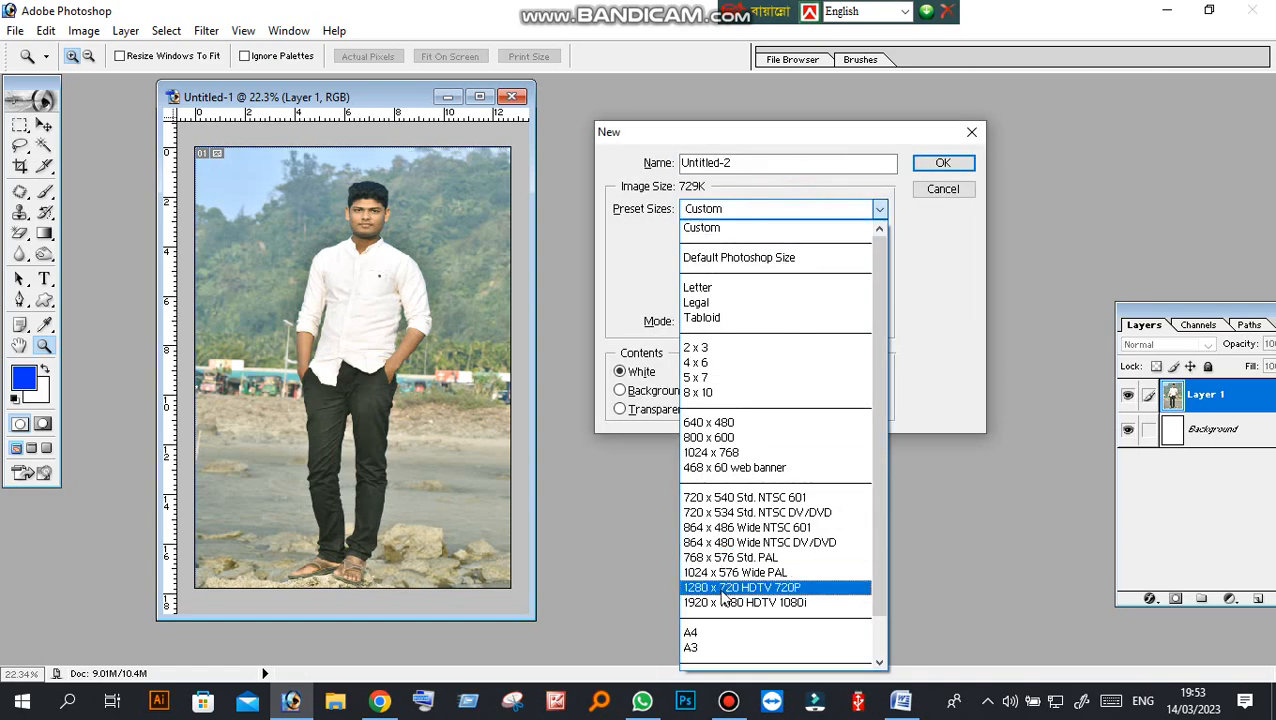
{"action": "left_click", "coordinate": [709, 633]}
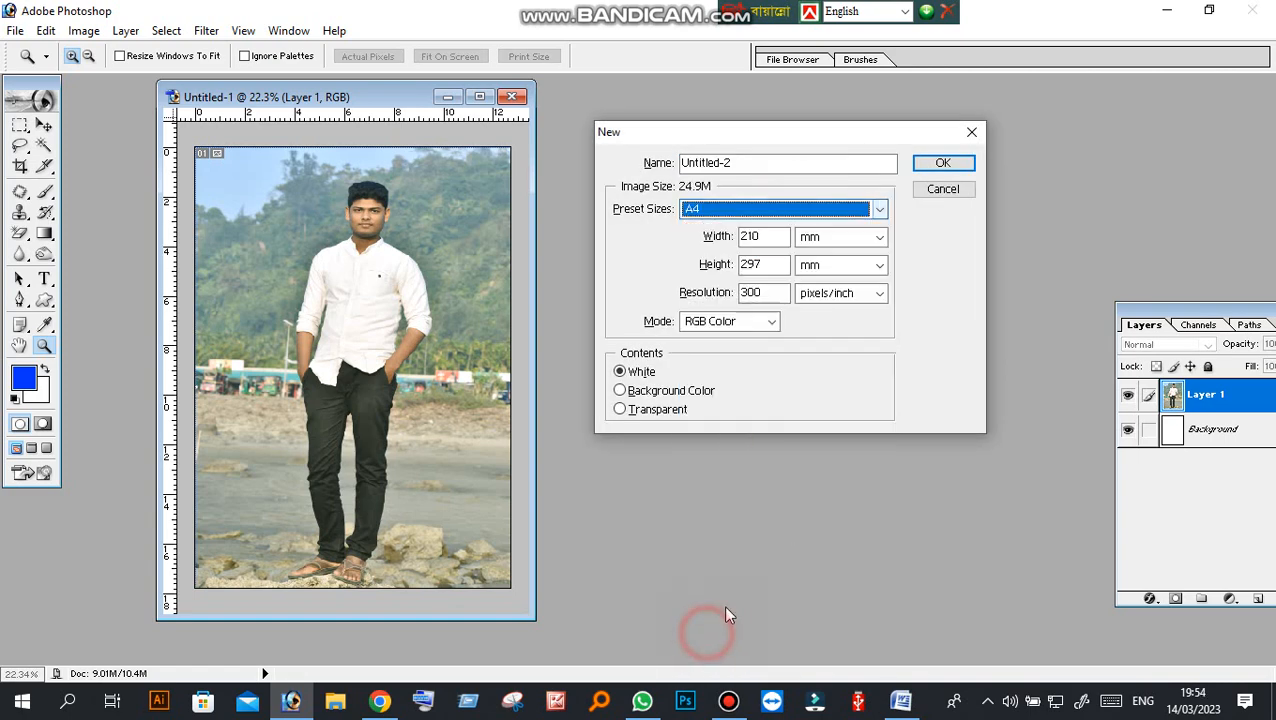
{"action": "left_click", "coordinate": [942, 166]}
{"action": "left_click_drag", "start_coordinate": [244, 107], "coordinate": [735, 124]}
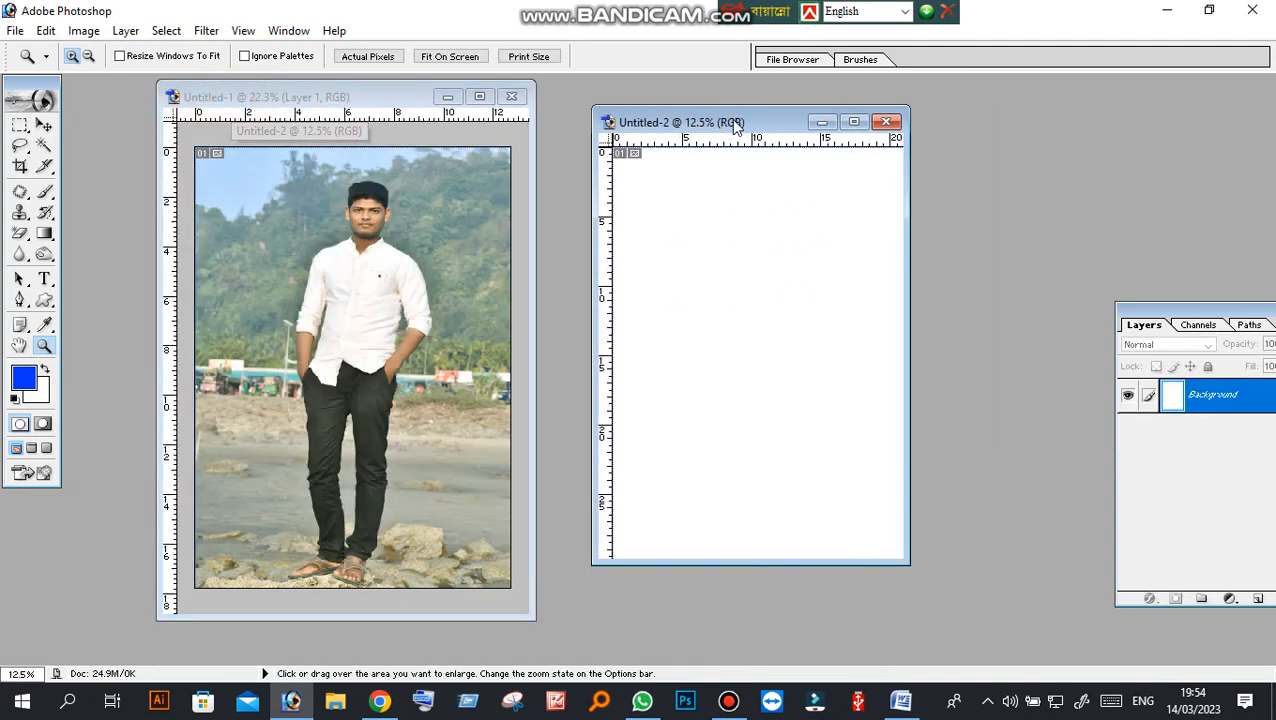
- Copy the 5 x 7 photo layer into the upper part of the blank A4 document
{"action": "left_click", "coordinate": [44, 124]}
{"action": "left_click", "coordinate": [375, 252]}
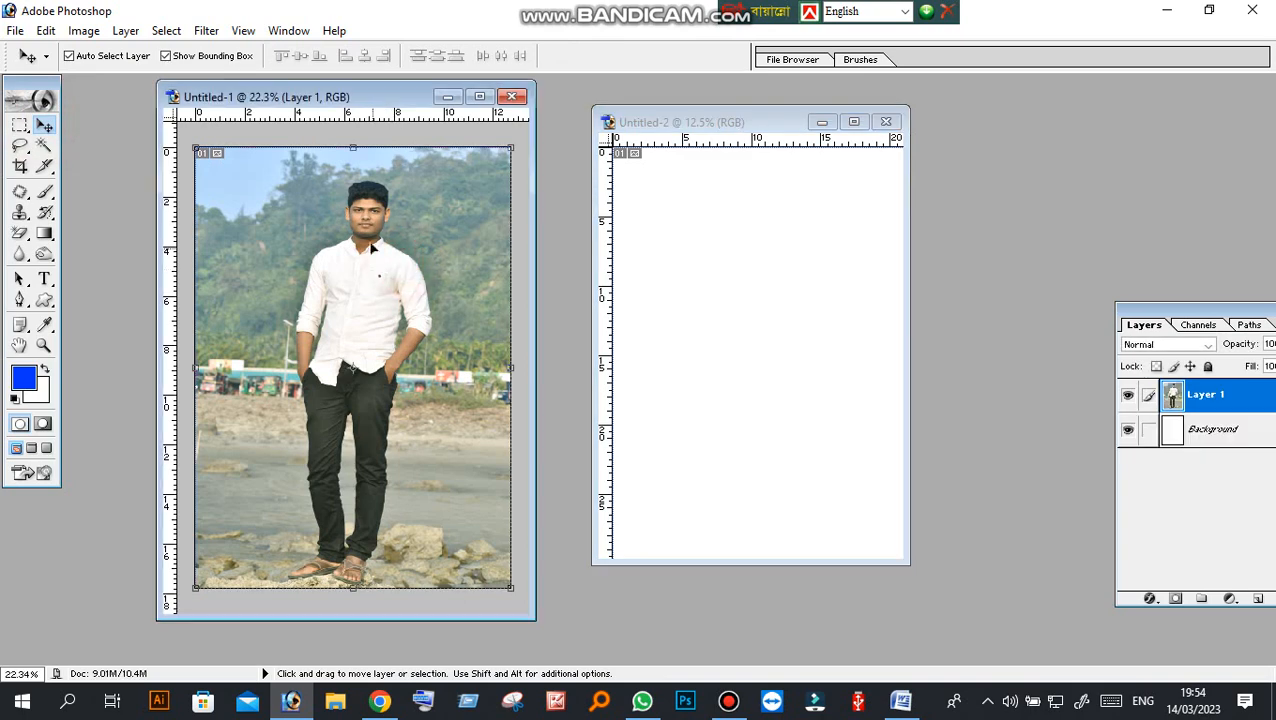
{"action": "left_click_drag", "start_coordinate": [355, 222], "coordinate": [718, 230]}
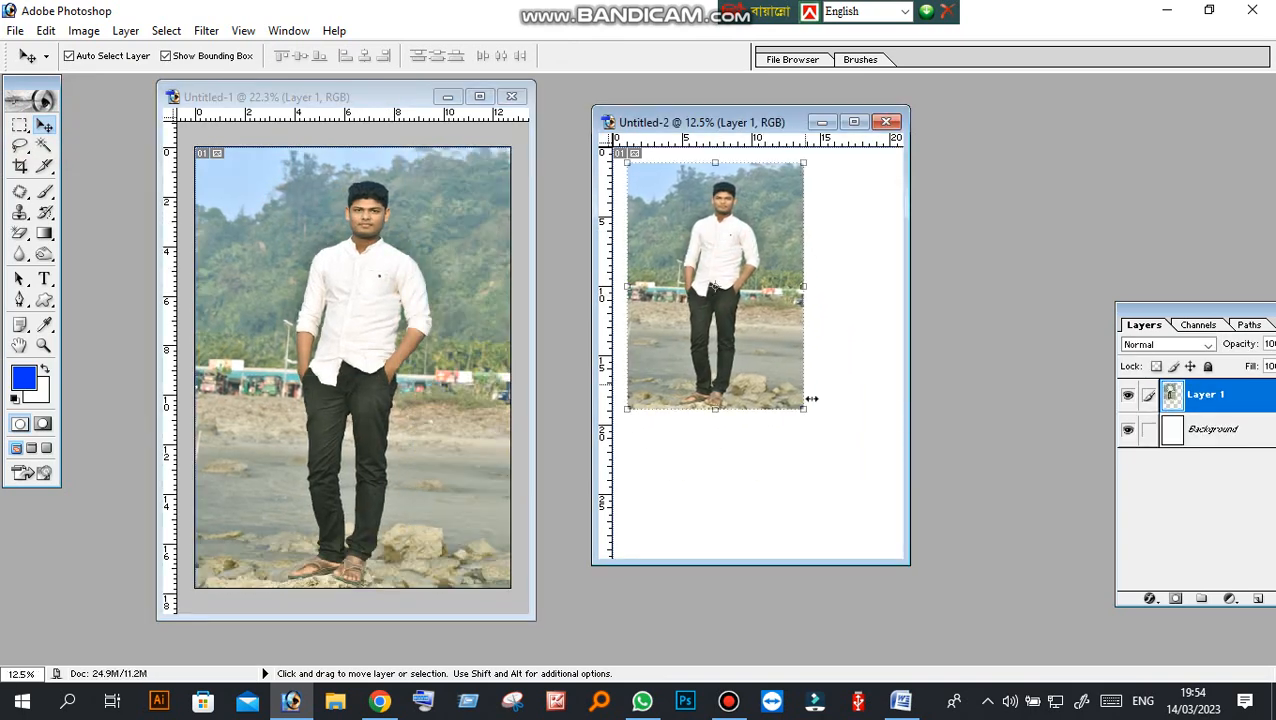
- Rotate the copied photo about 90° counterclockwise and position it sideways across the upper part of the A4 page
{"action": "left_click_drag", "start_coordinate": [812, 426], "coordinate": [858, 196]}
{"action": "left_click_drag", "start_coordinate": [751, 343], "coordinate": [788, 306]}
{"action": "left_click_drag", "start_coordinate": [872, 373], "coordinate": [891, 365]}
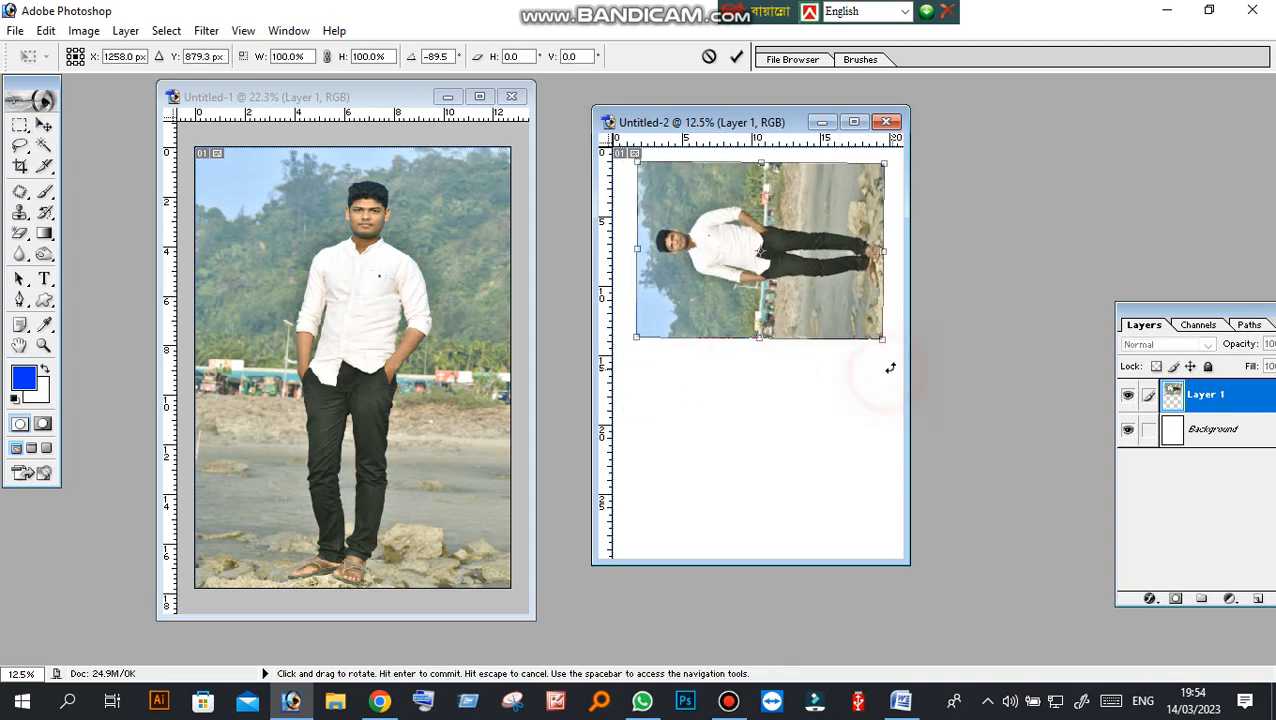
{"action": "key", "text": "Return"}
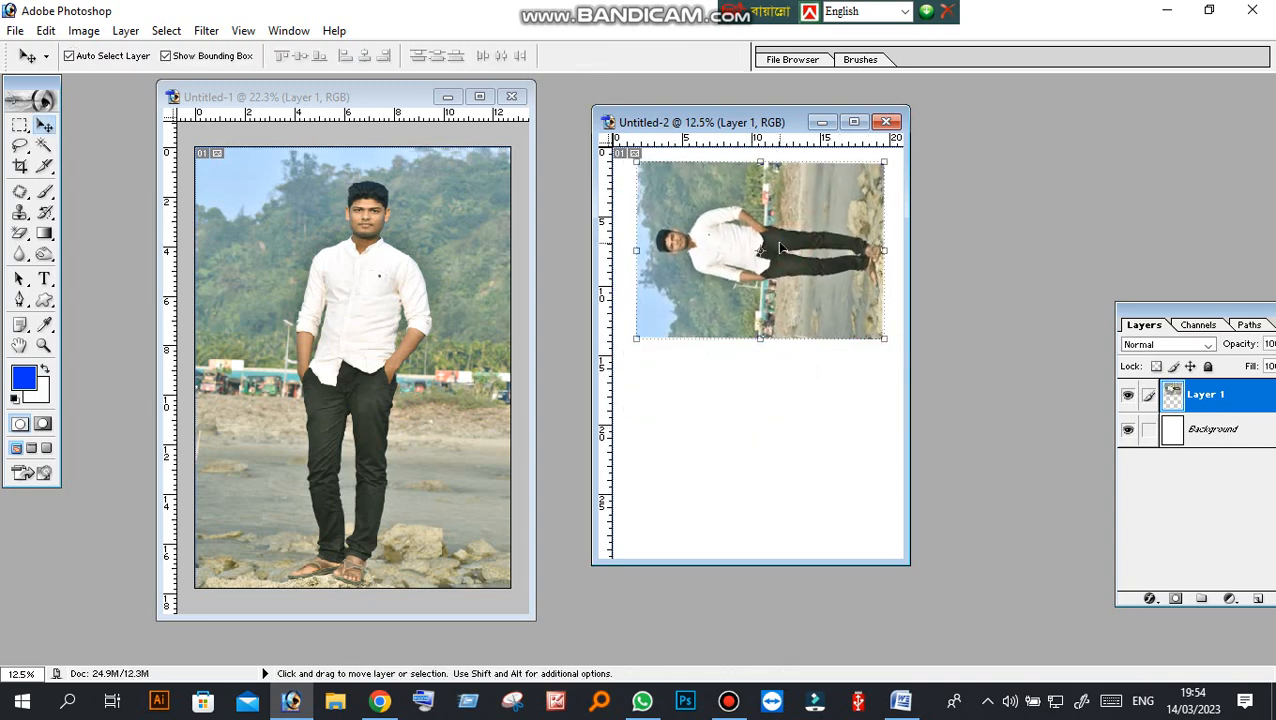
- Try duplicating the sideways photo into the lower part of the A4 page, and undo both the duplicate and the rotation
{"action": "left_click_drag", "start_coordinate": [781, 248], "coordinate": [806, 436]}
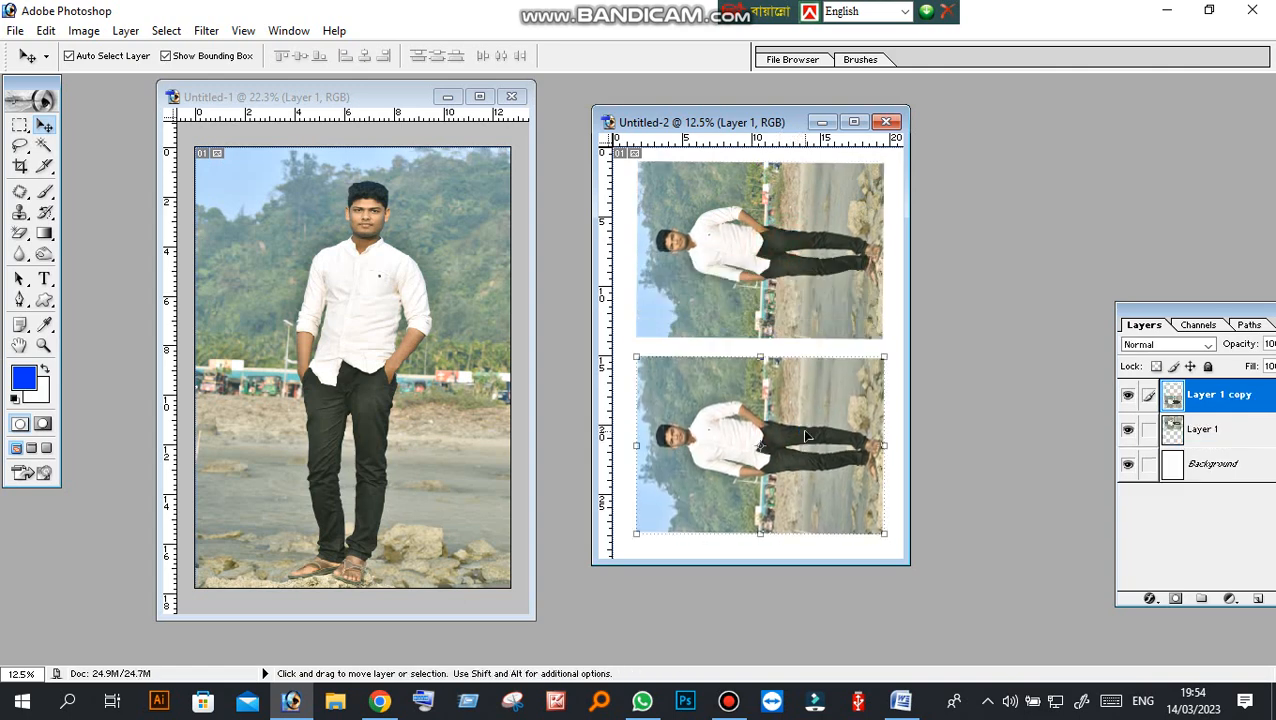
{"action": "key", "text": "ctrl+alt+z"}
{"action": "key", "text": "ctrl+alt+z"}
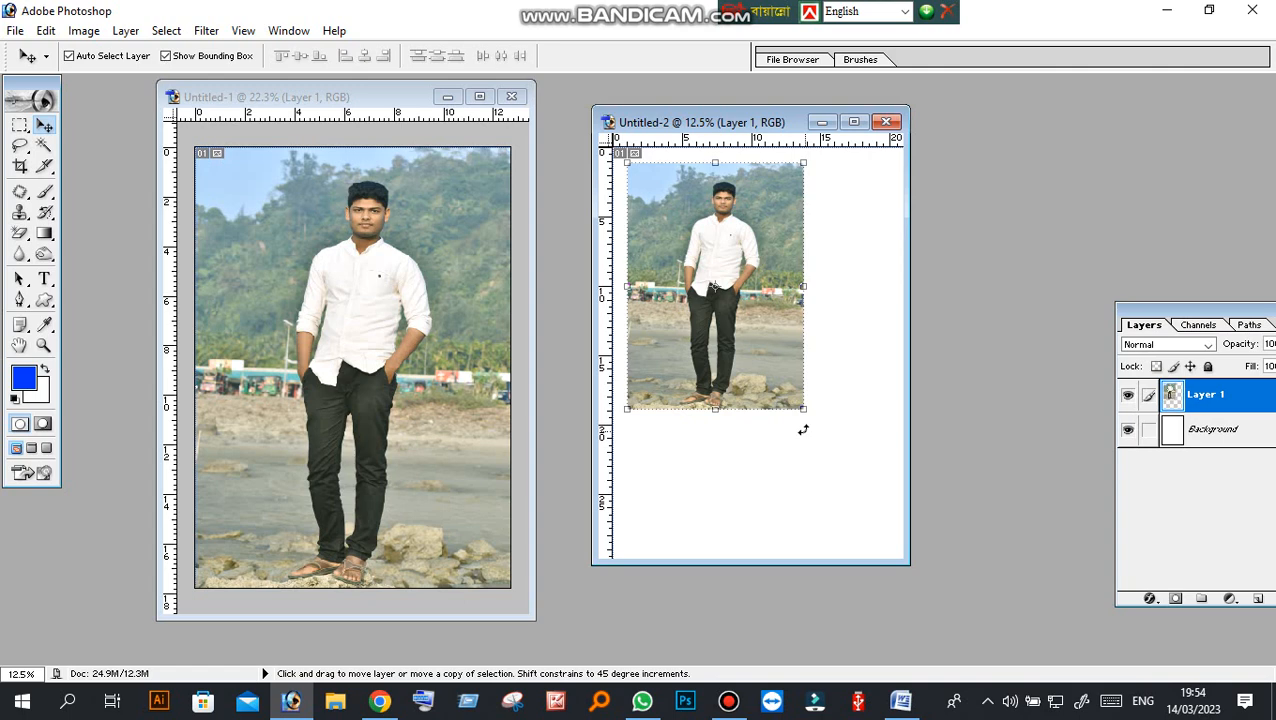
{"action": "left_click", "coordinate": [774, 370]}
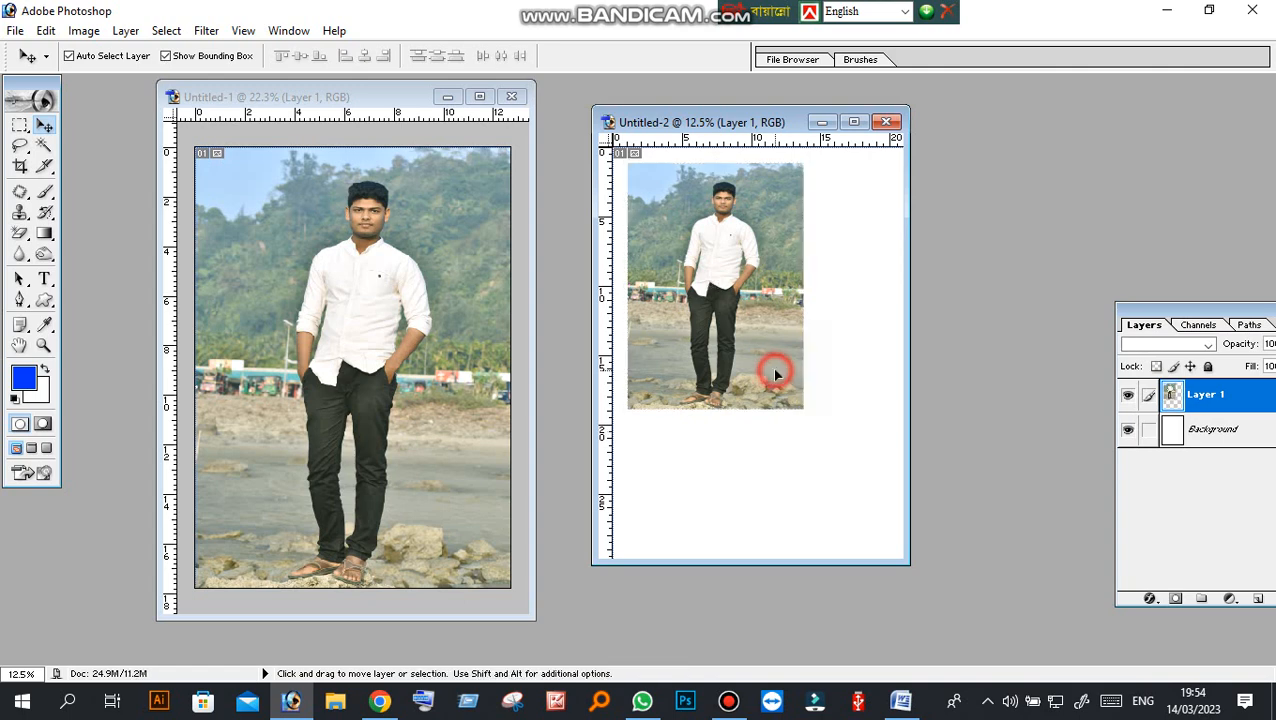
- Set up an A4 portrait print on the EPSON L380 Series with Epson Matte paper and High quality, and cancel without printing
{"action": "left_click", "coordinate": [14, 32]}
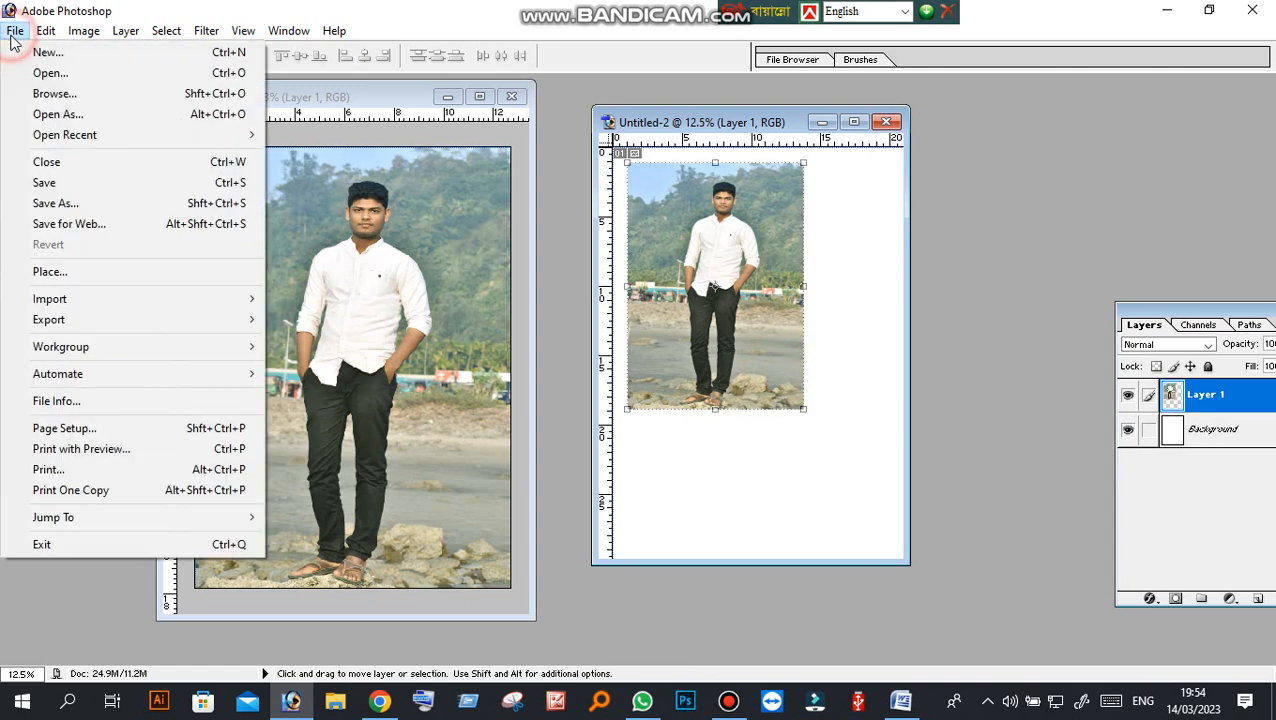
{"action": "left_click", "coordinate": [47, 470]}
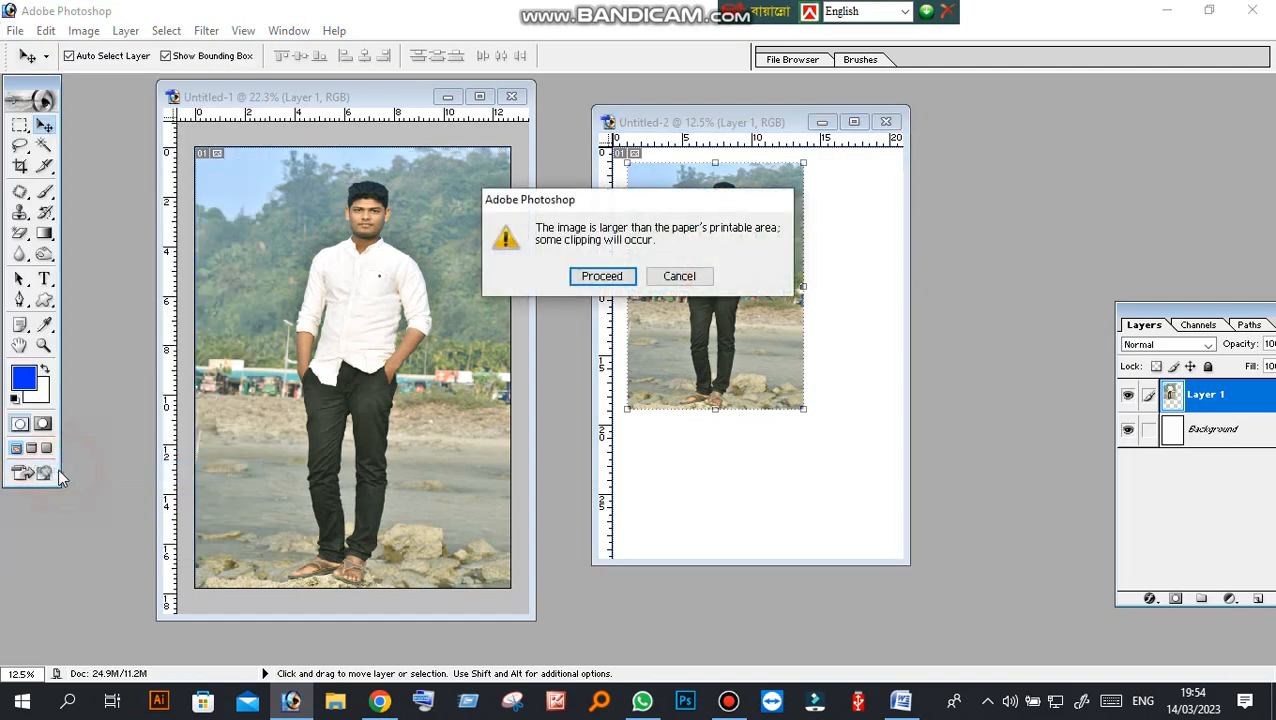
{"action": "left_click", "coordinate": [602, 278]}
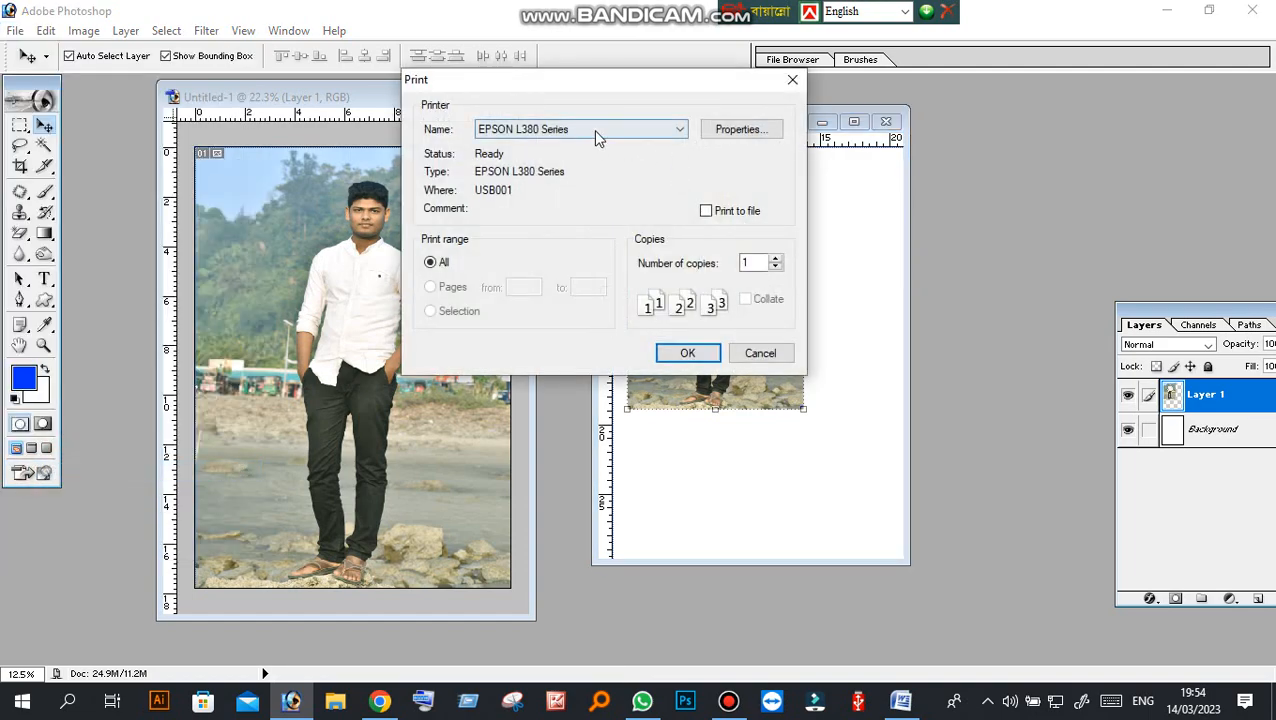
{"action": "left_click", "coordinate": [741, 133]}
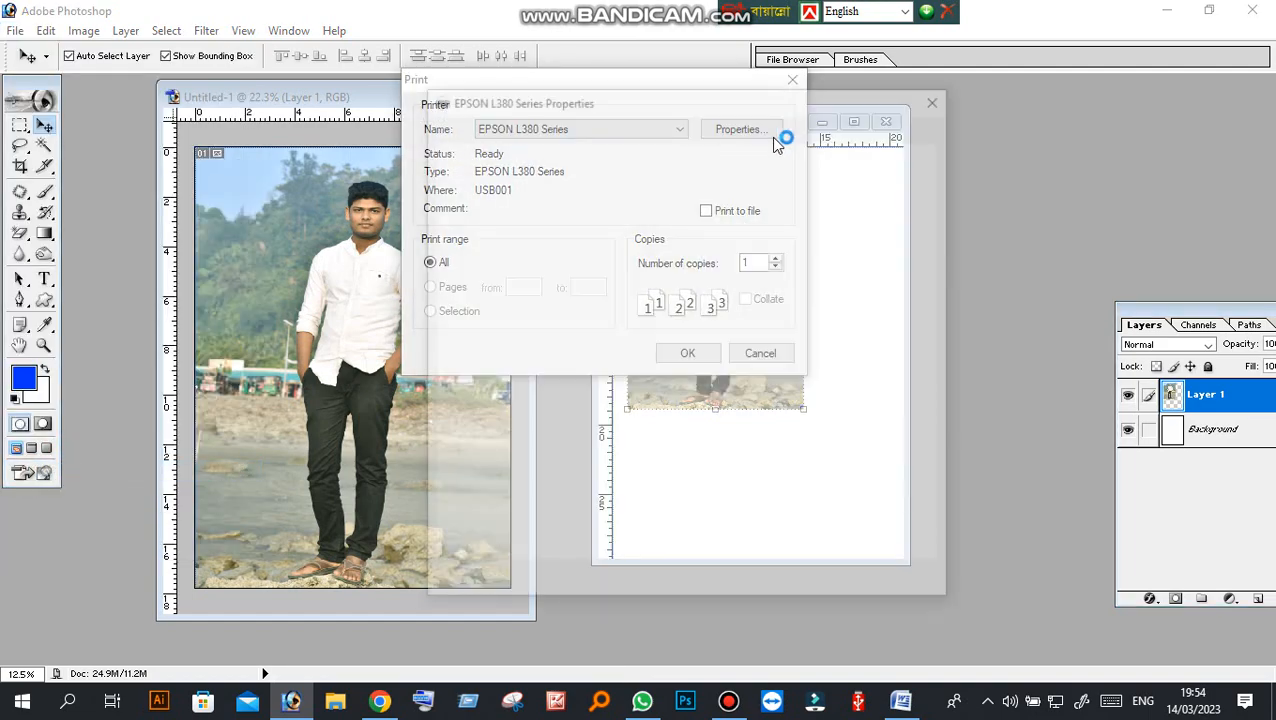
{"action": "left_click", "coordinate": [779, 263]}
{"action": "left_click", "coordinate": [783, 277]}
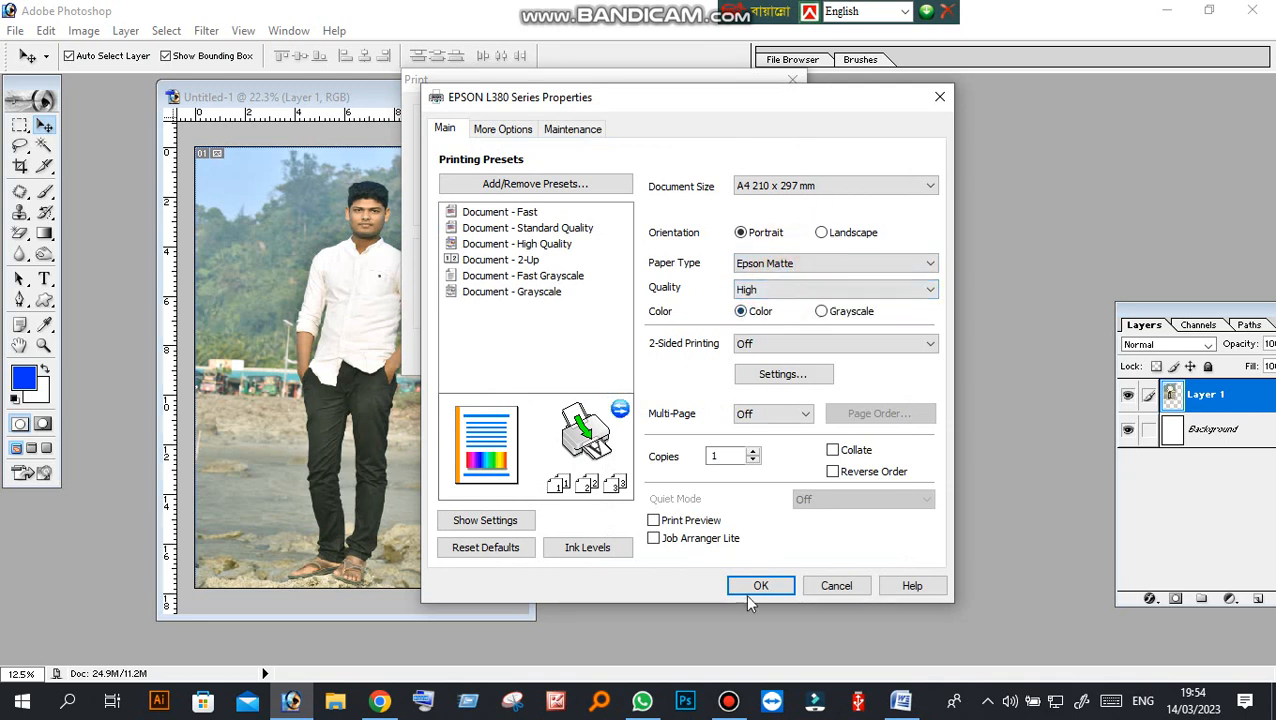
{"action": "left_click", "coordinate": [835, 586]}
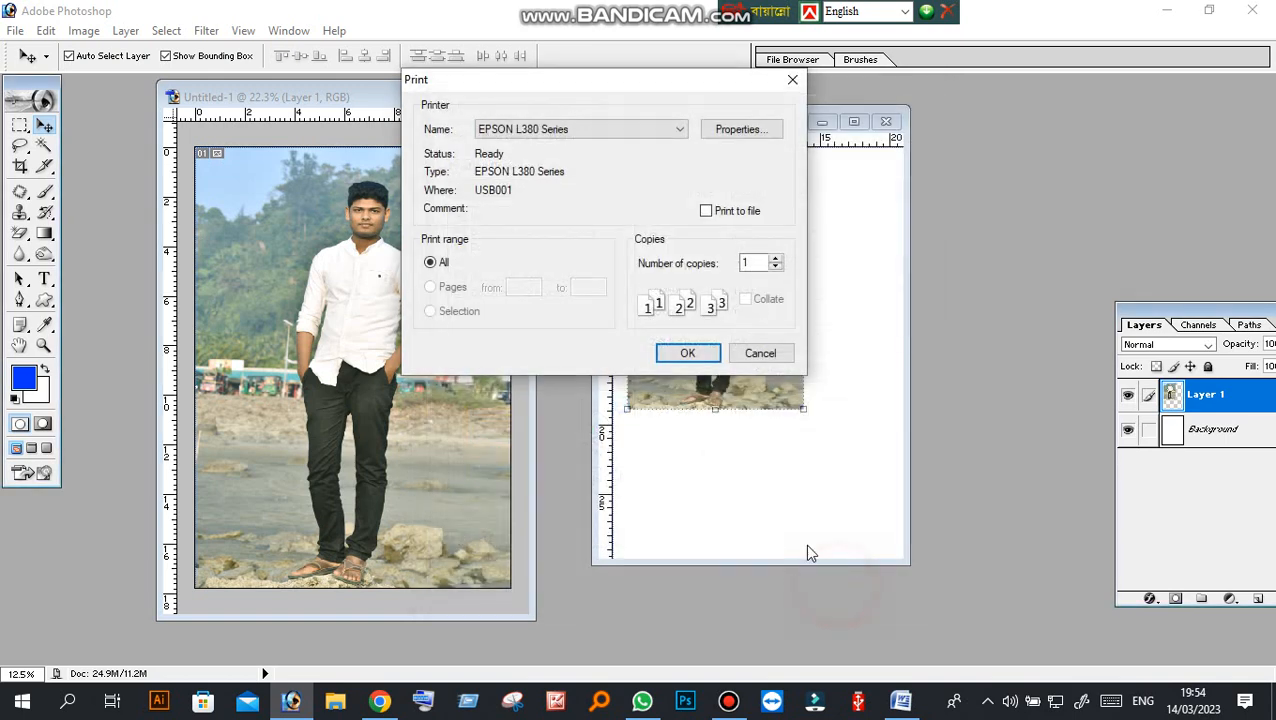
{"action": "left_click", "coordinate": [757, 353]}
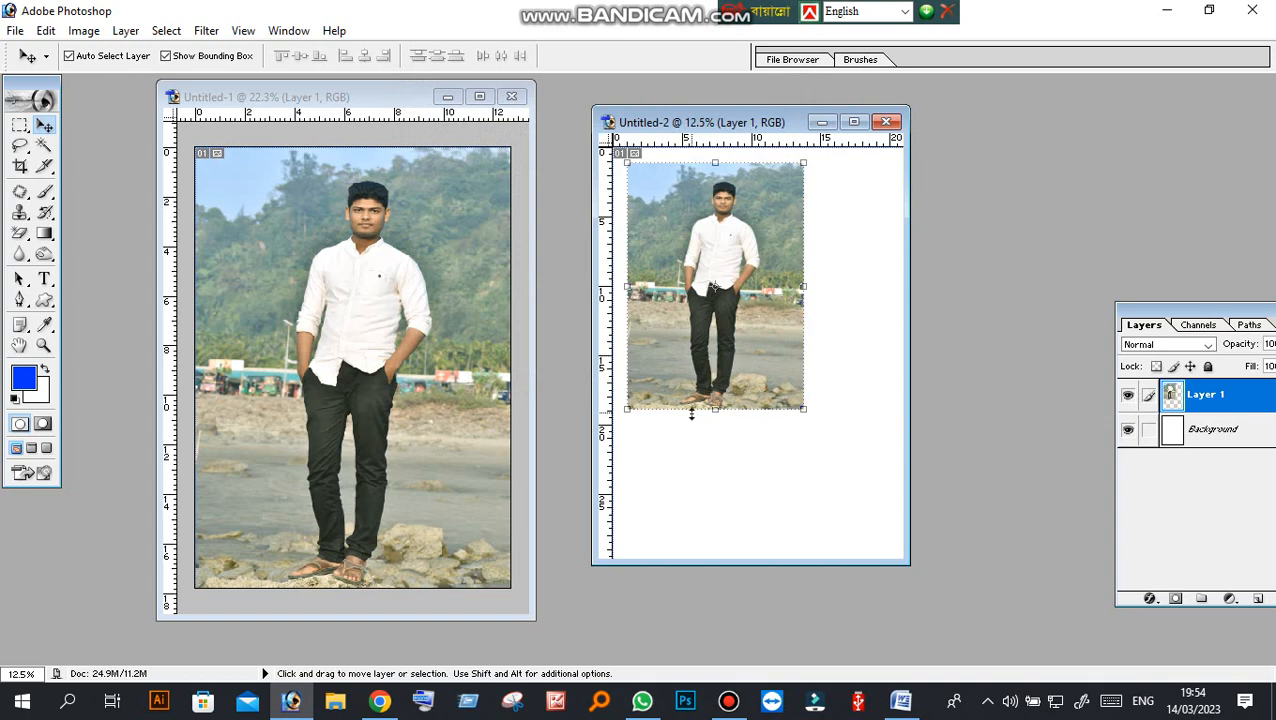
{"action": "scroll", "coordinate": [691, 413], "scroll_direction": "down", "scroll_amount": 5}
{"action": "scroll", "coordinate": [691, 413], "scroll_direction": "up", "scroll_amount": 3}
{"action": "left_click", "coordinate": [459, 246]}
{"action": "scroll", "coordinate": [767, 278], "scroll_direction": "up", "scroll_amount": 2}
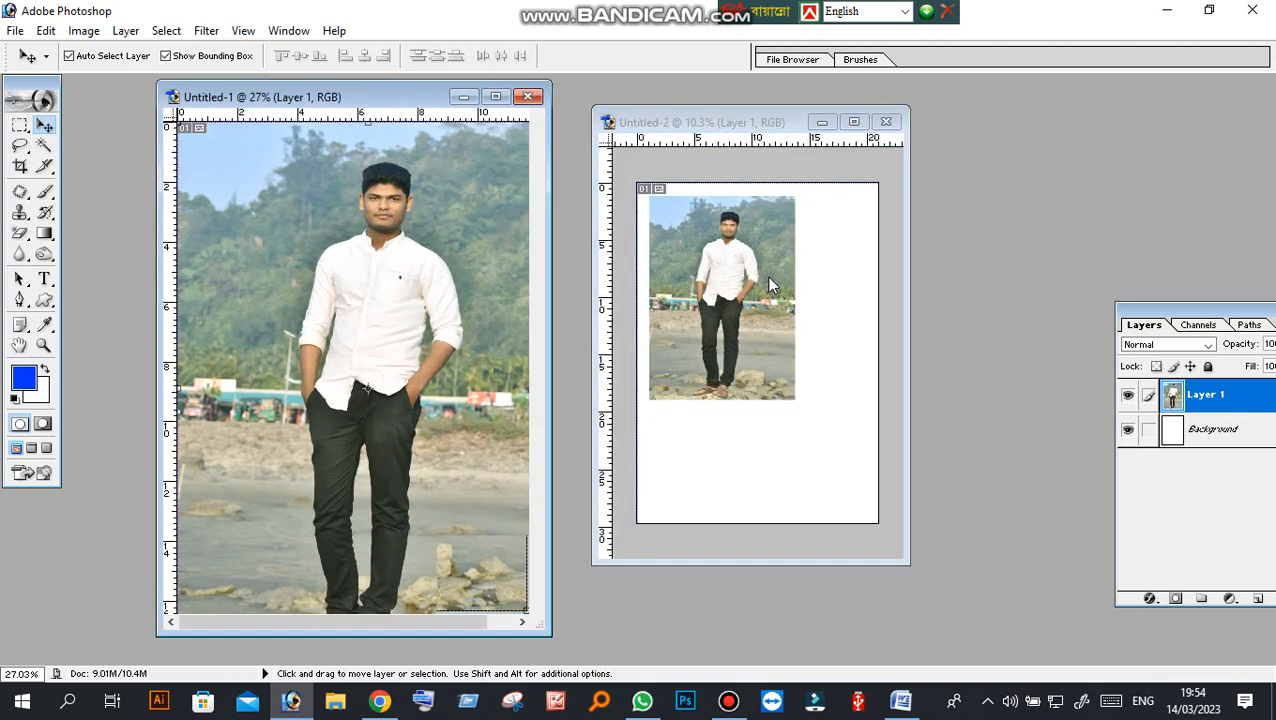
{"action": "mouse_move", "coordinate": [752, 122]}
{"action": "left_mouse_down"}
{"action": "mouse_move", "coordinate": [697, 110]}
{"action": "mouse_move", "coordinate": [740, 104]}
{"action": "left_mouse_up"}
{"action": "scroll", "coordinate": [766, 298], "scroll_direction": "up", "scroll_amount": 1}
{"action": "scroll", "coordinate": [771, 309], "scroll_direction": "down", "scroll_amount": 1}
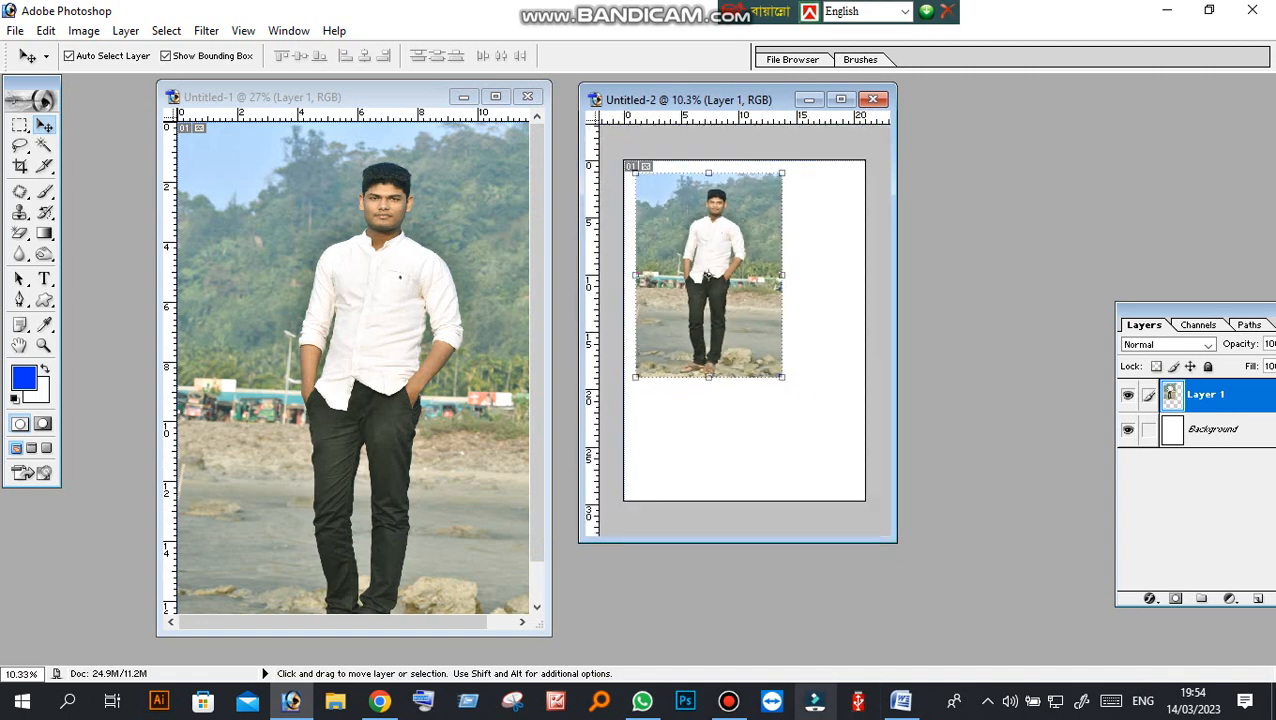
{"action": "left_click", "coordinate": [725, 712]}
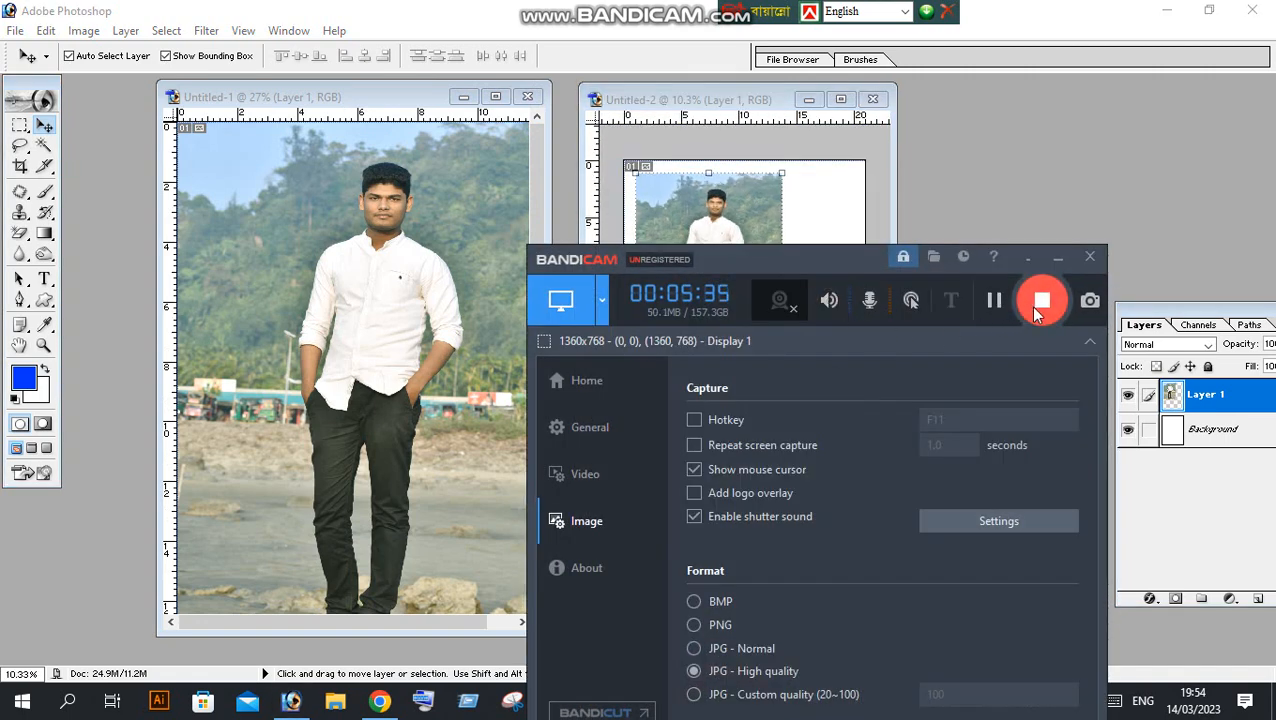